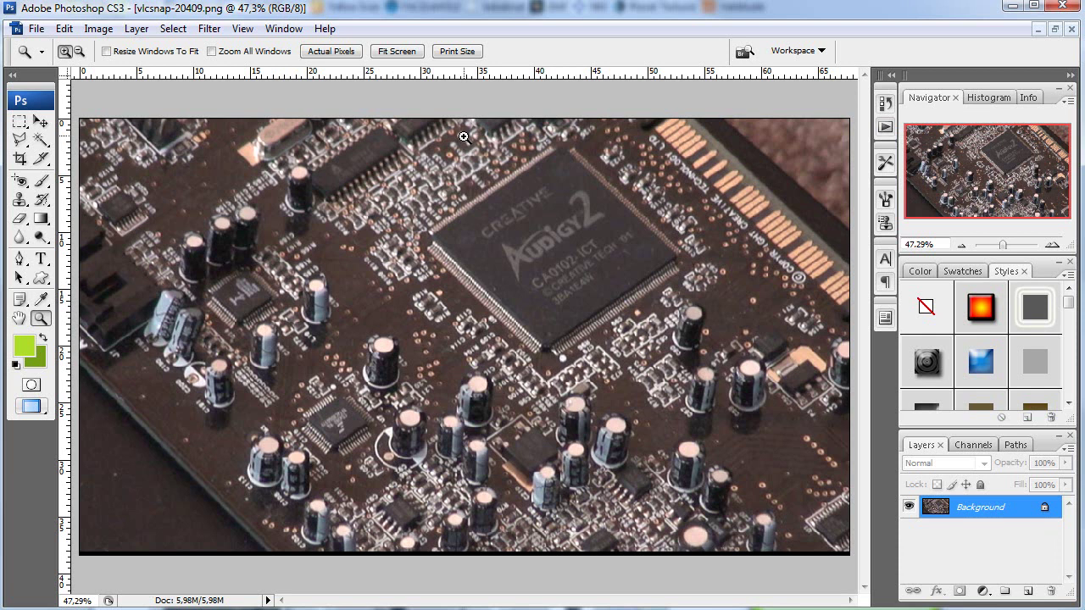
# - Show the Actions panel from the Window menu
pyautogui.click(886, 129)
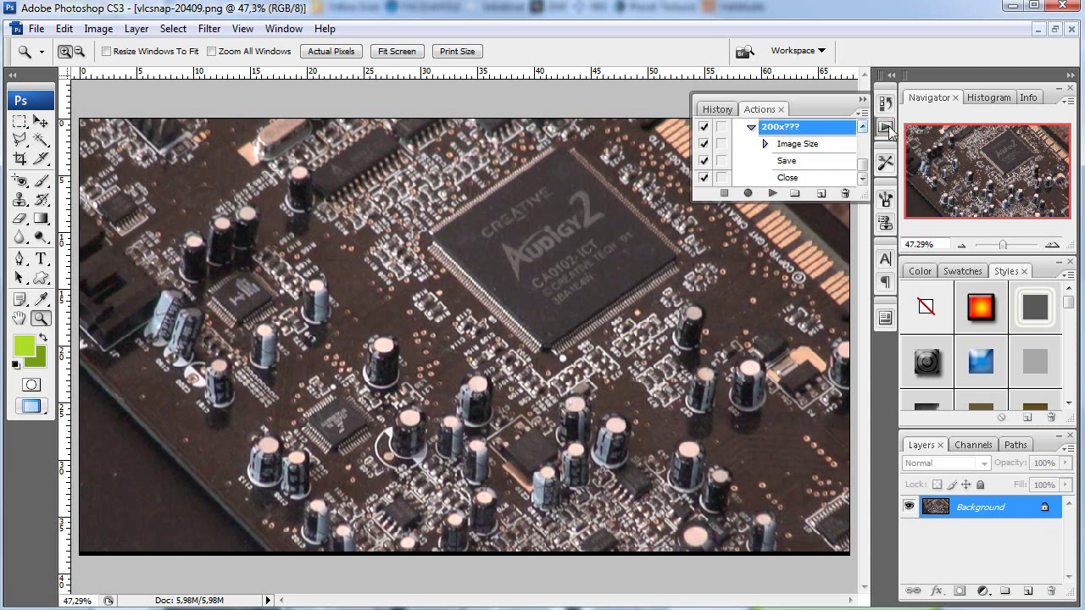
pyautogui.click(277, 30)
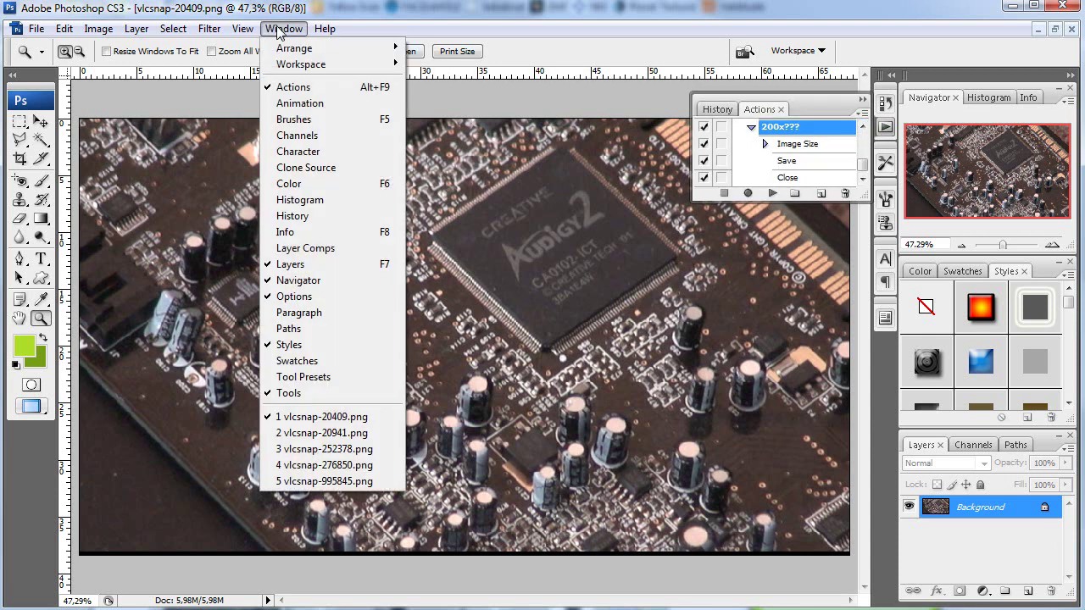
pyautogui.click(292, 87)
pyautogui.click(271, 34)
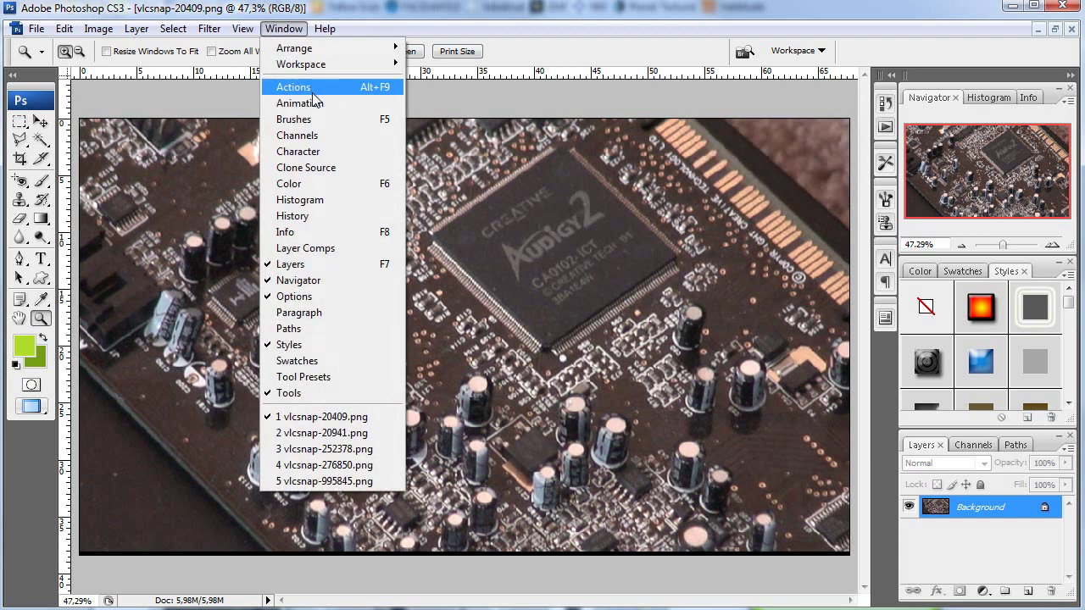
pyautogui.click(288, 86)
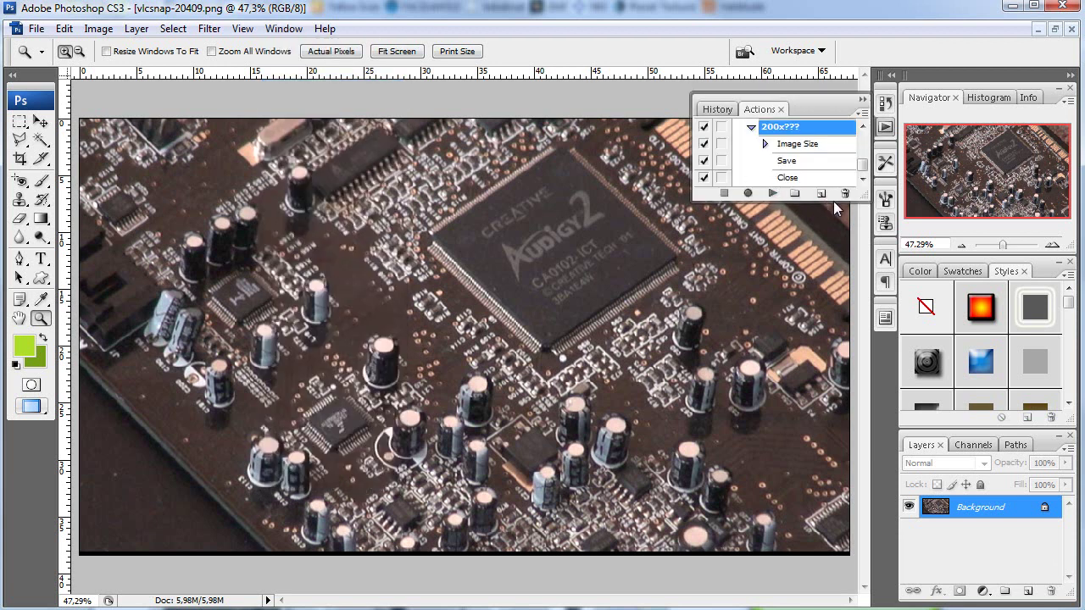
# - Enlarge the Actions panel and collapse Sharpening, 200x??? and the Default Actions set
pyautogui.moveTo(835, 204); pyautogui.dragTo(835, 422)
pyautogui.click(751, 245)
pyautogui.click(751, 348)
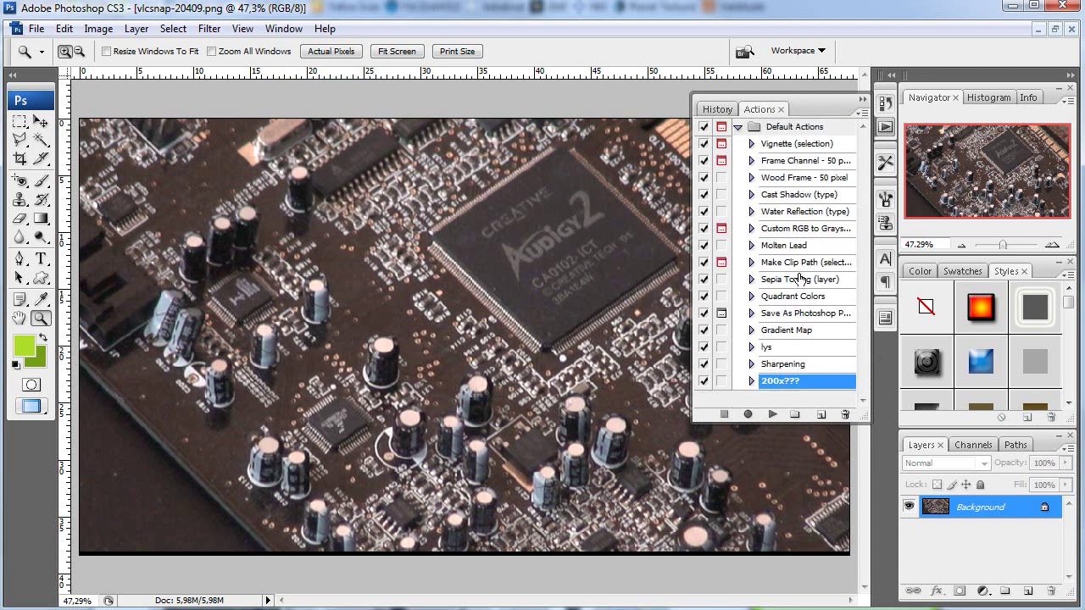
pyautogui.click(738, 126)
# - Create a new action set named Guider
pyautogui.click(795, 414)
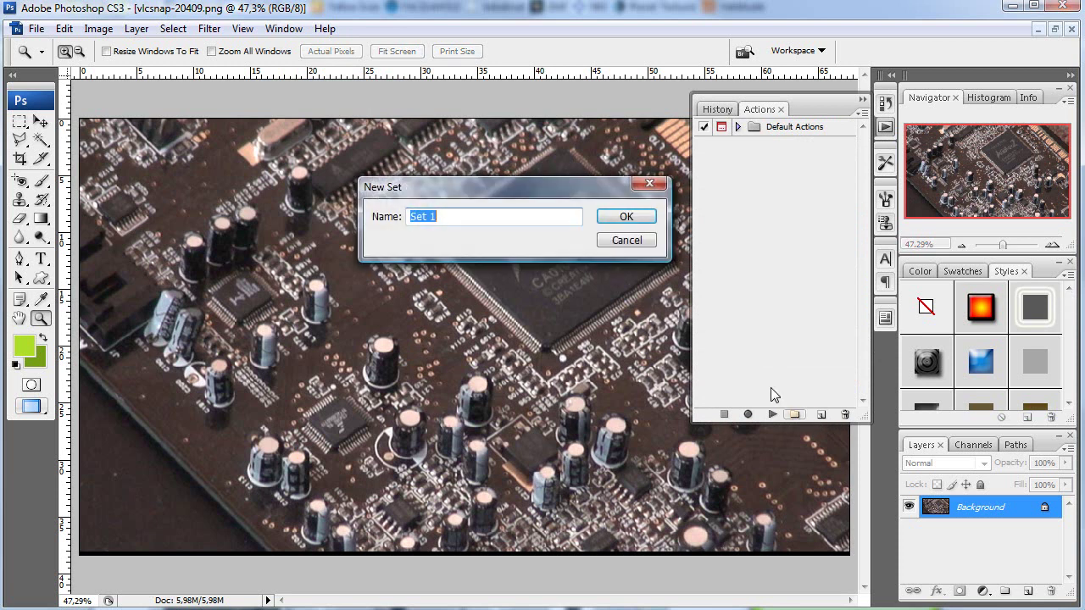
pyautogui.write('Guider')
pyautogui.press('Return')
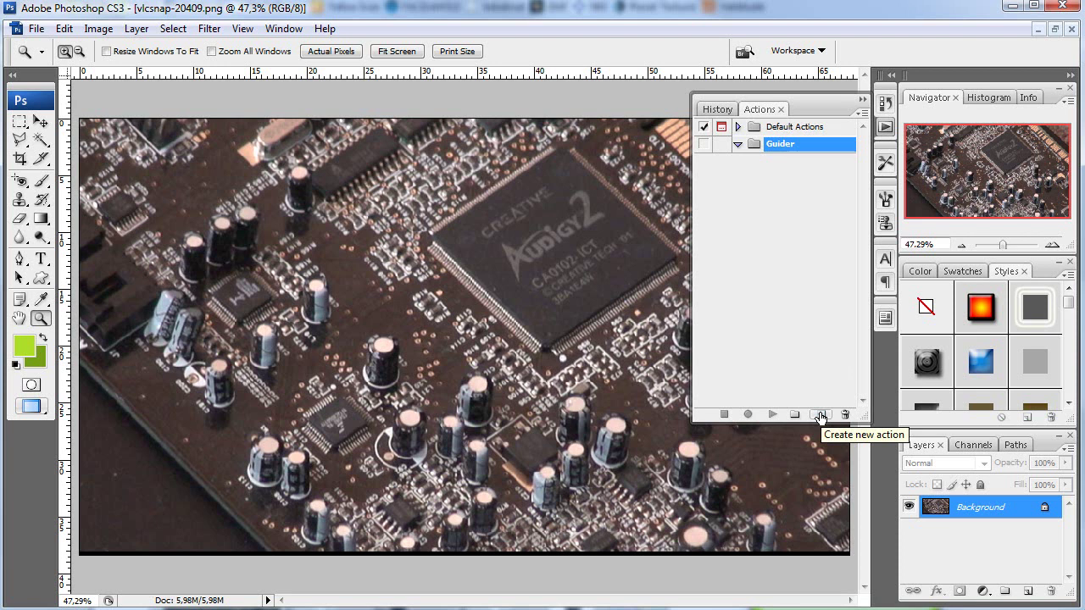
# - Start recording a new action named 800x??? in the Guider set
pyautogui.click(821, 416)
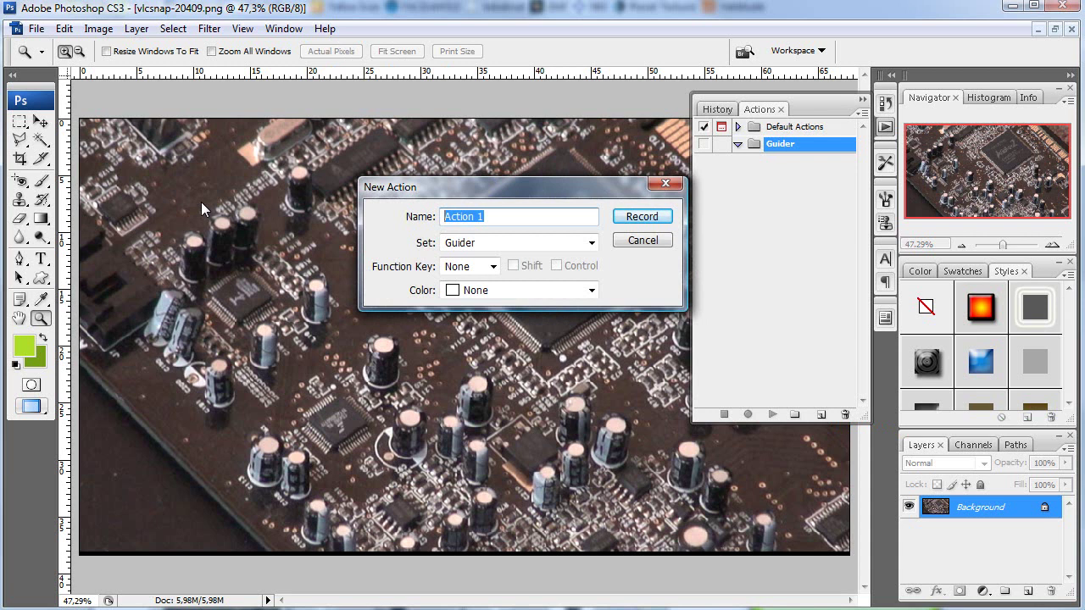
pyautogui.write('8')
pyautogui.click(643, 218)
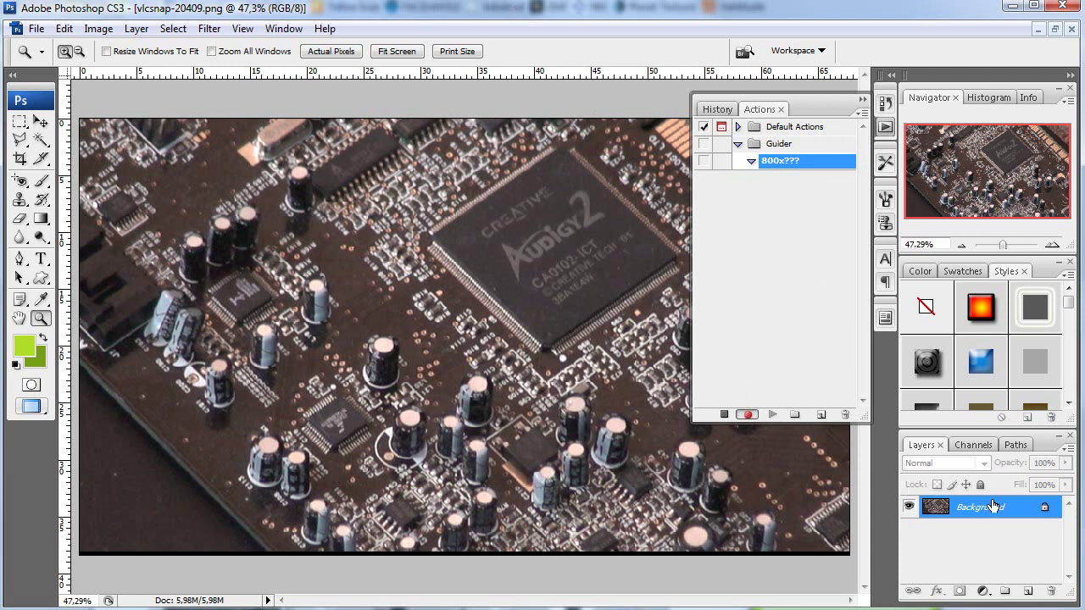
# - Resize the circuit-board photo to 800 pixels wide with Image Size
pyautogui.click(98, 29)
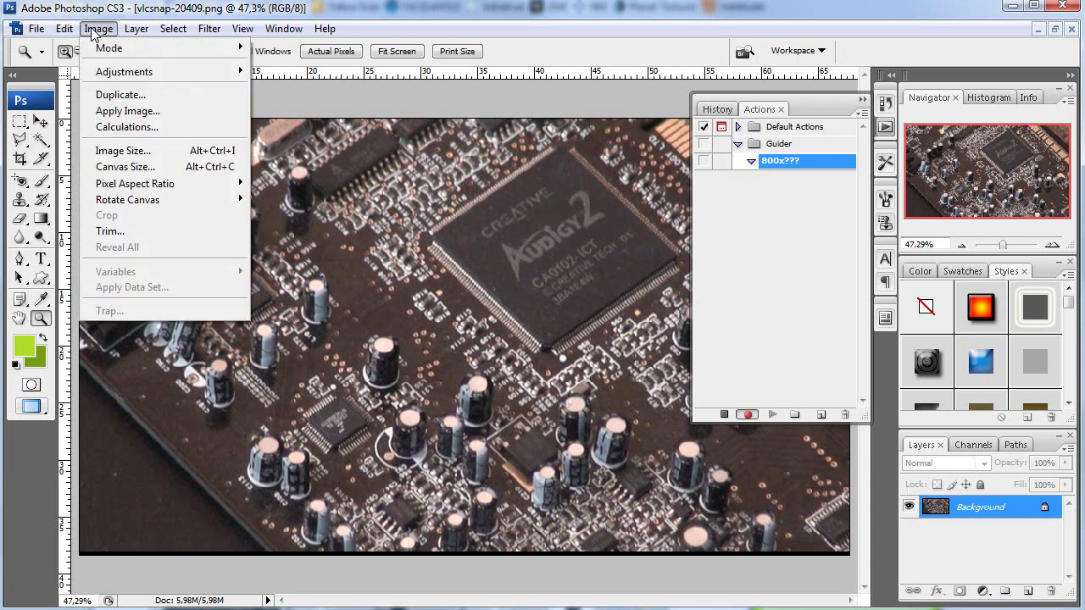
pyautogui.click(148, 151)
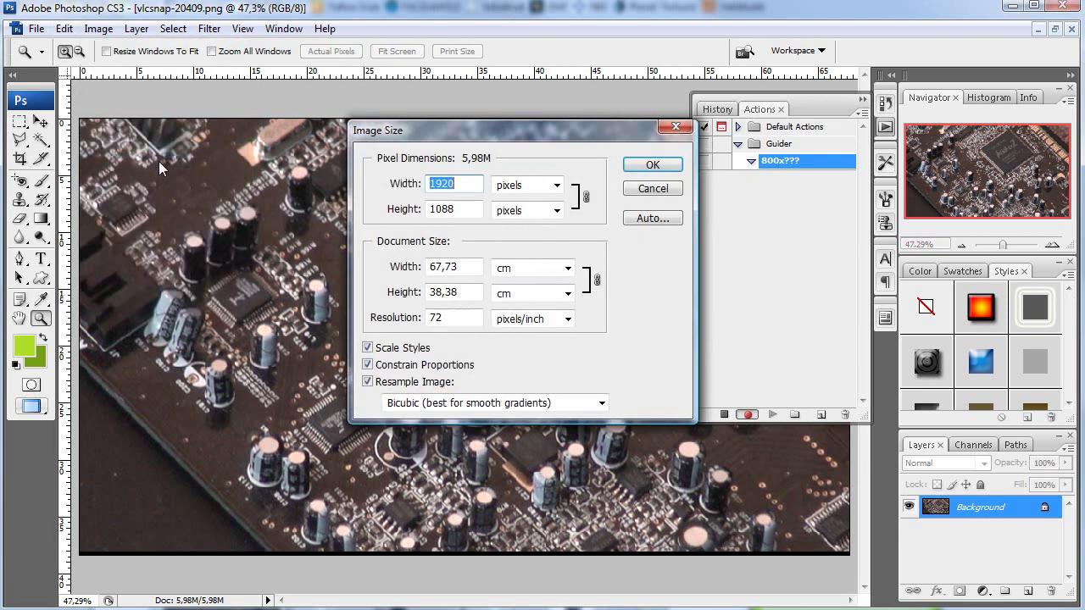
pyautogui.write('800')
pyautogui.click(653, 164)
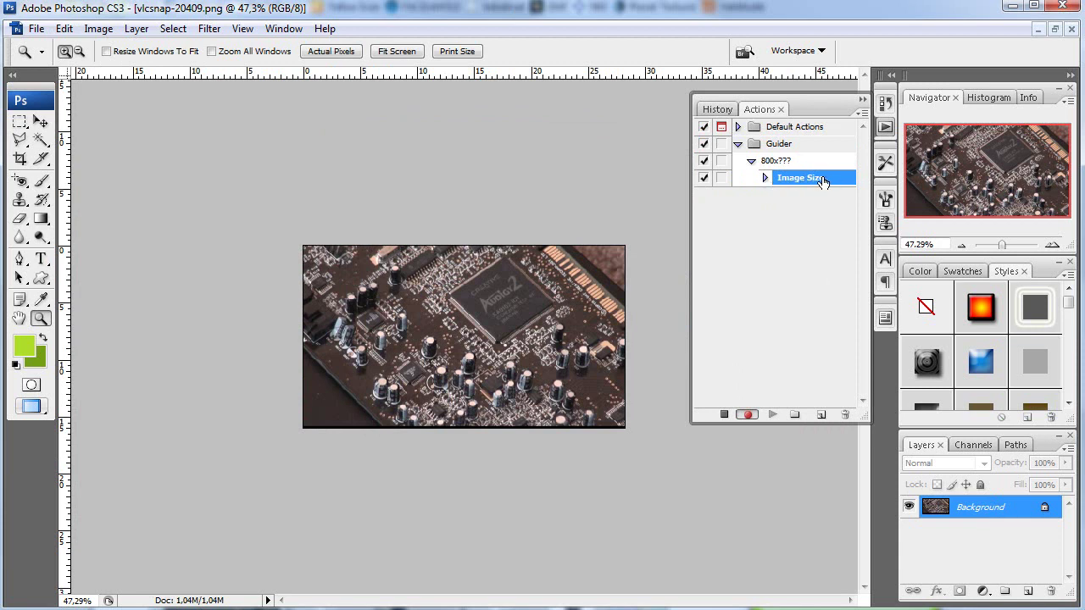
# - Apply Unsharp Mask with amount 51 to the photo
pyautogui.click(208, 29)
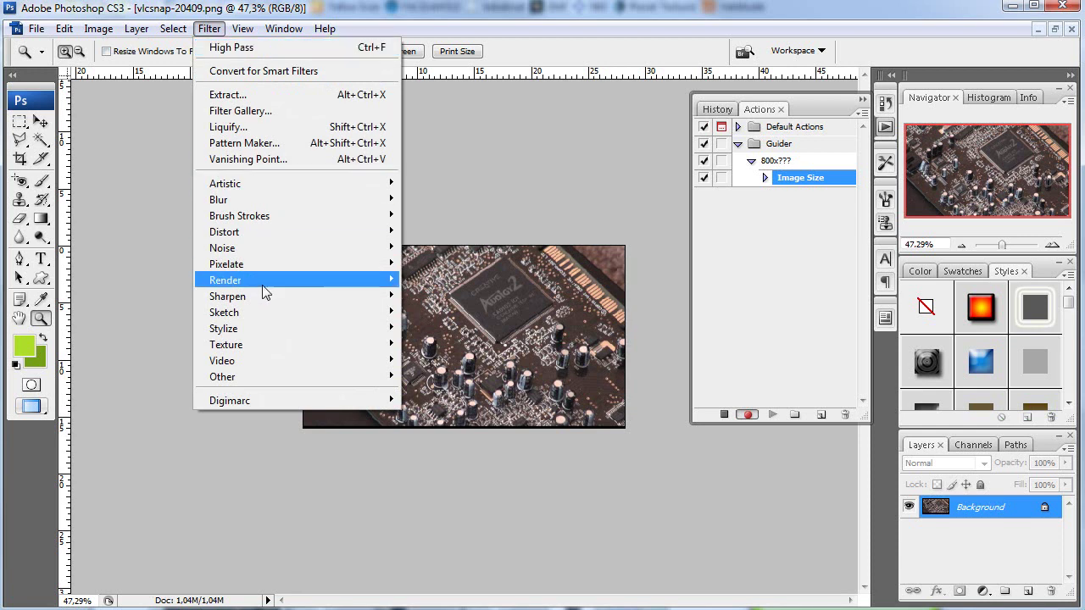
pyautogui.moveTo(227, 296)
pyautogui.click(448, 360)
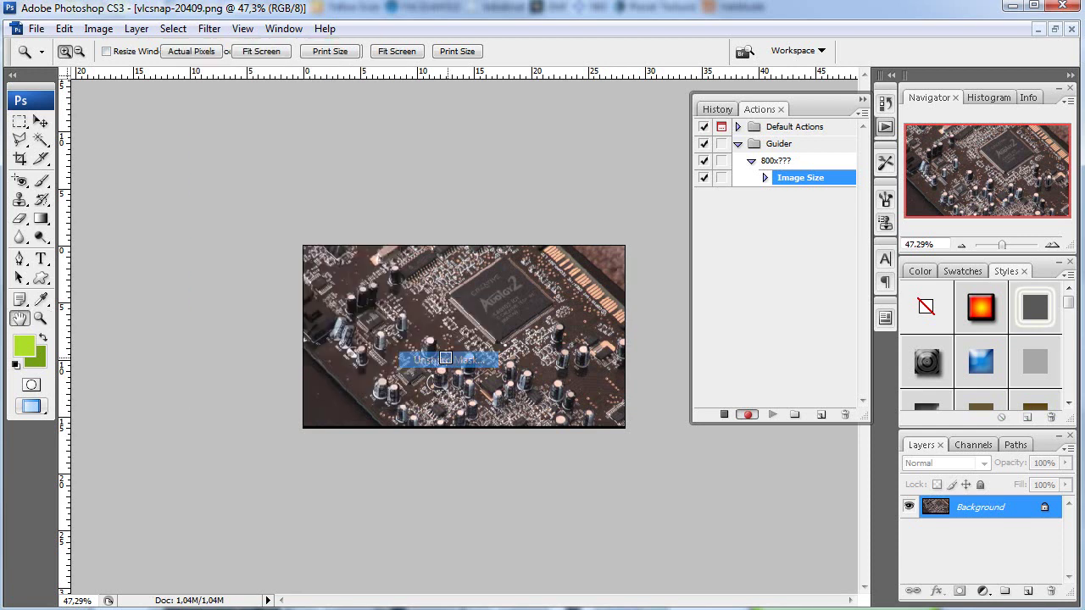
pyautogui.moveTo(222, 480); pyautogui.dragTo(233, 479)
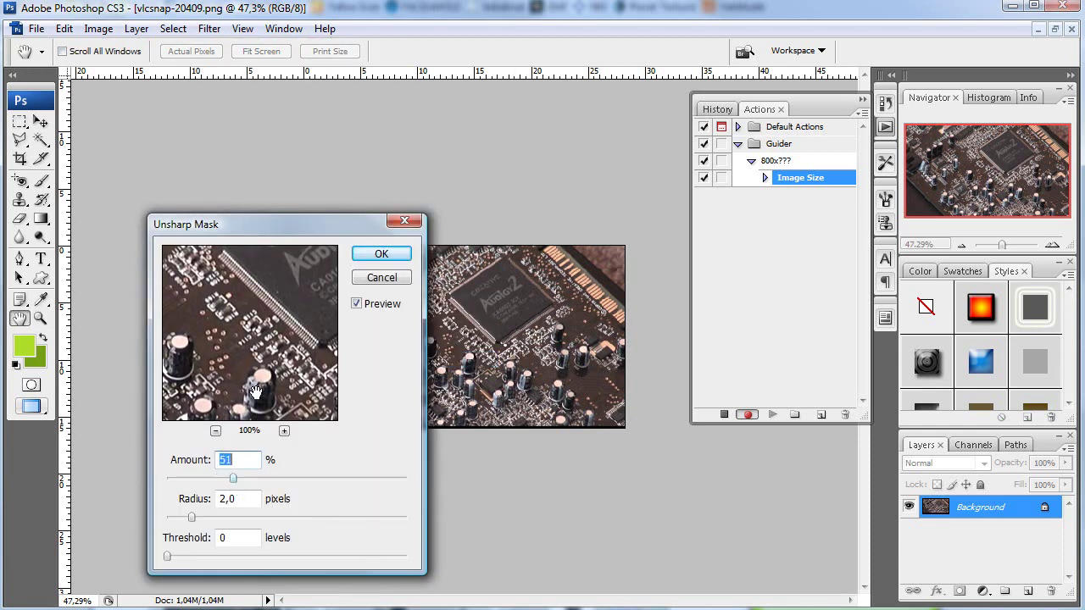
pyautogui.click(382, 253)
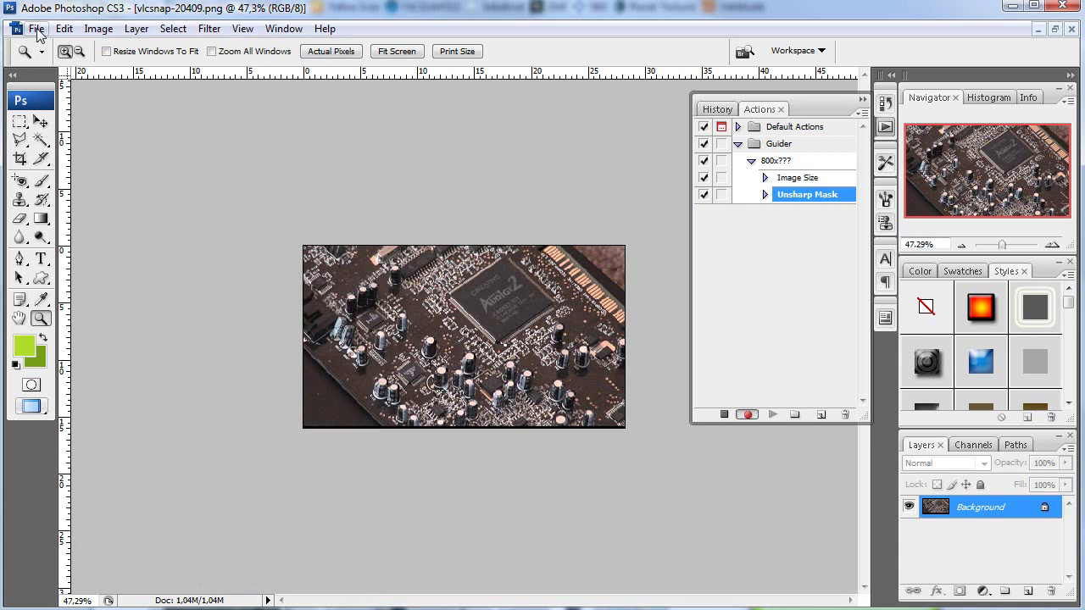
# - Stop recording, view the image at actual pixels, and collapse the 800x??? action
pyautogui.click(724, 416)
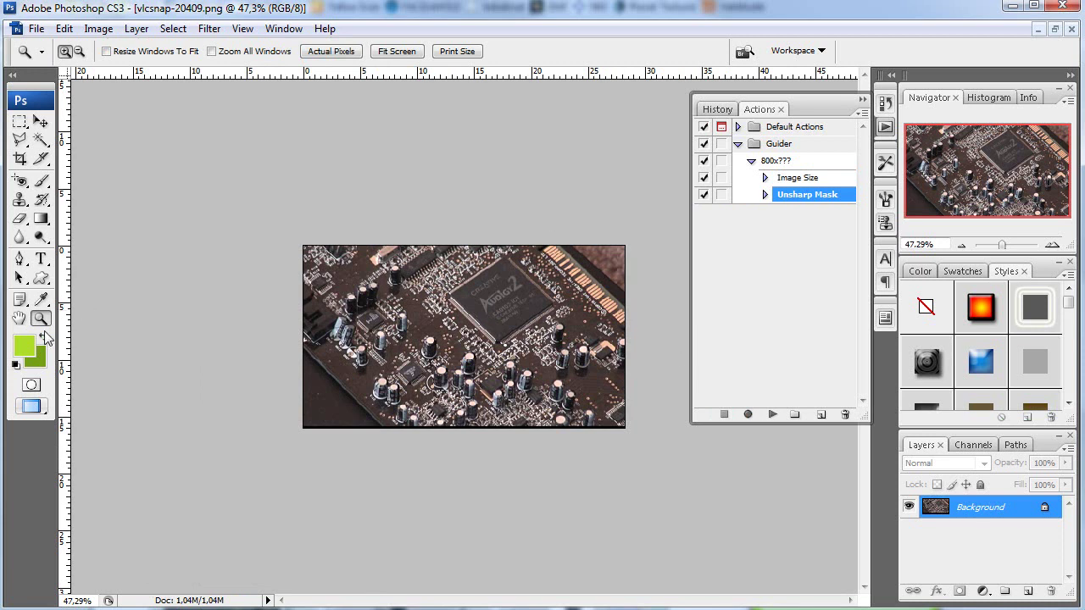
pyautogui.doubleClick(39, 318)
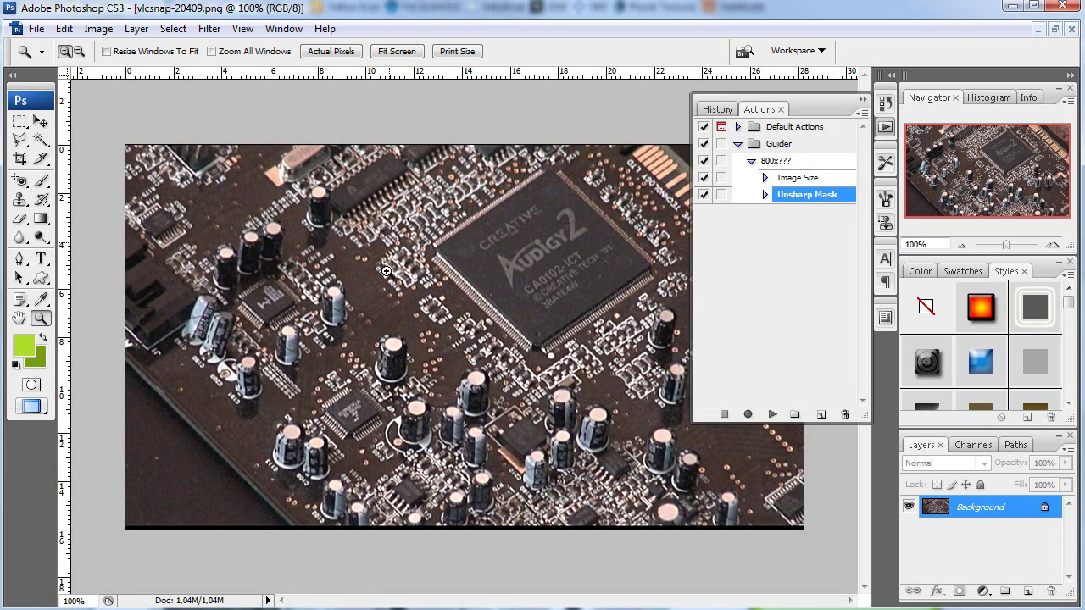
pyautogui.click(751, 161)
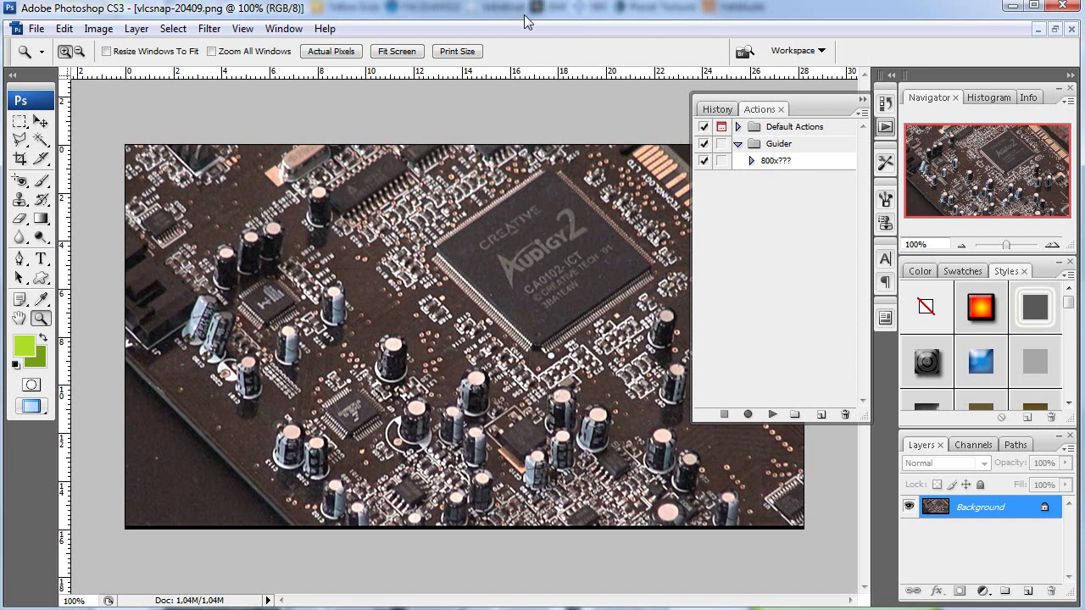
# - Play the 800x??? action on the controller, Simpsons, next and fish images in turn
pyautogui.hotkey('ctrl', 'Tab')
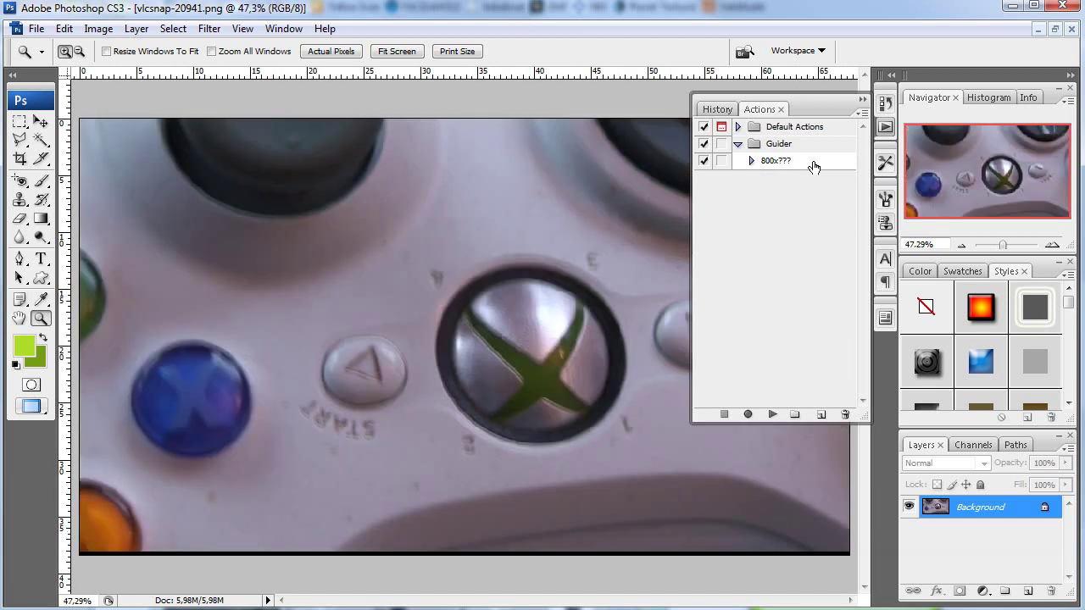
pyautogui.doubleClick(793, 163)
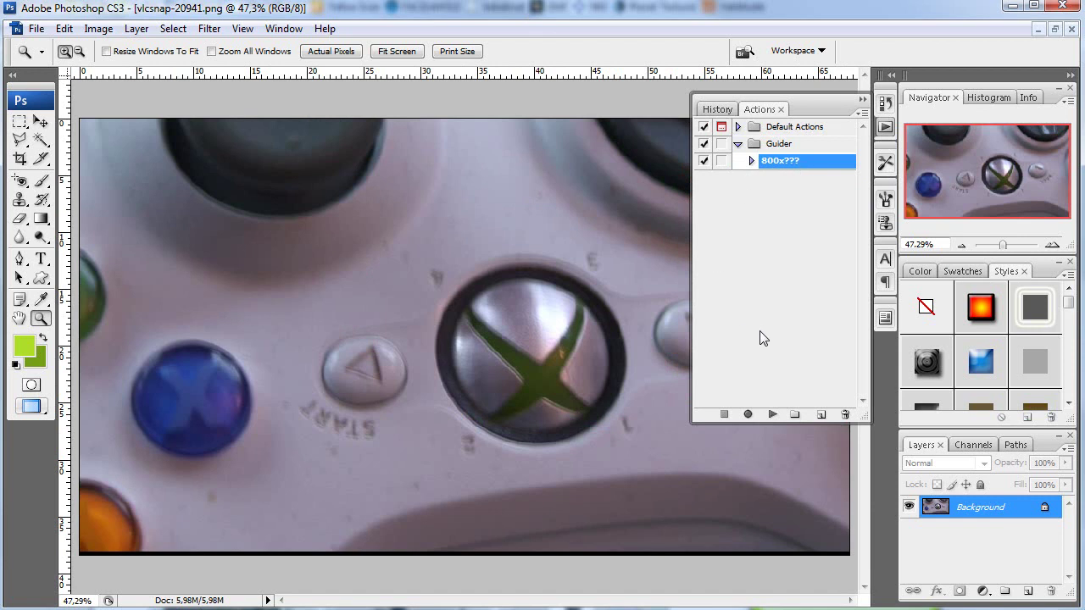
pyautogui.click(773, 415)
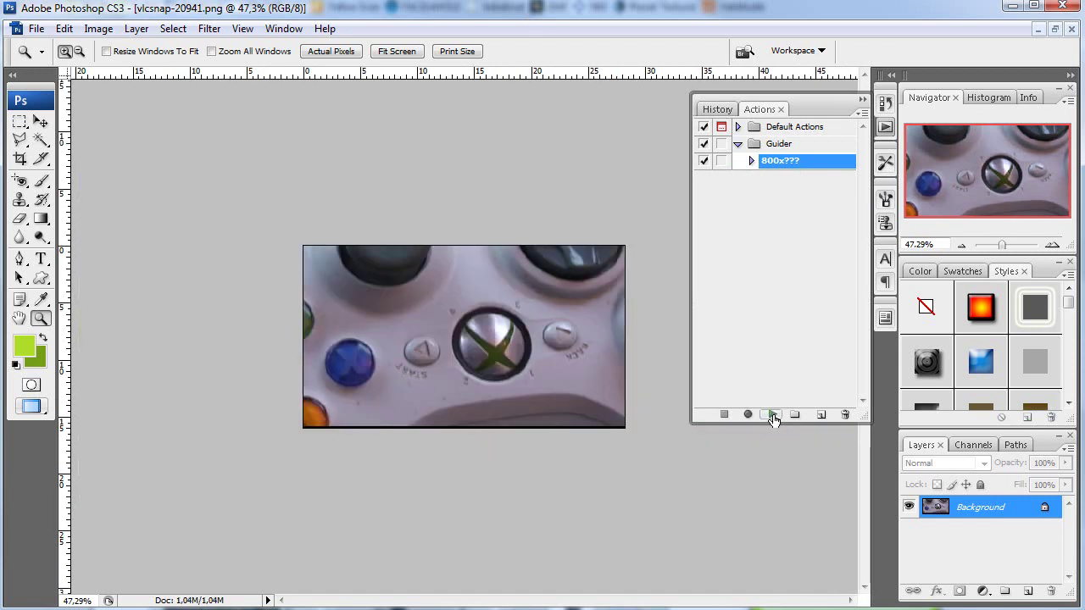
pyautogui.hotkey('ctrl', 'Tab')
pyautogui.click(773, 415)
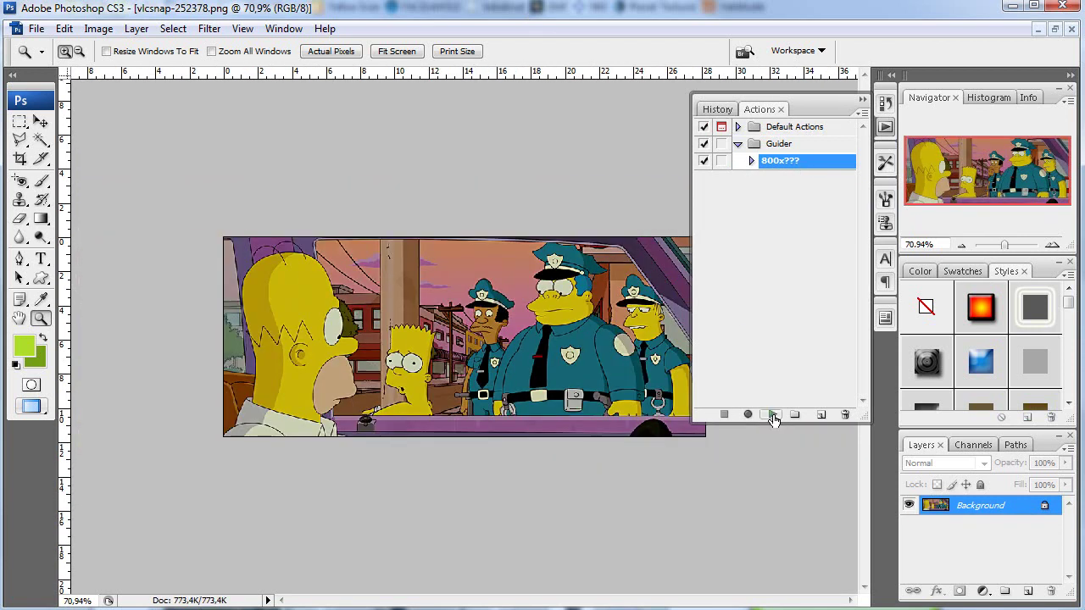
pyautogui.hotkey('ctrl', 'Tab')
pyautogui.click(773, 414)
pyautogui.hotkey('ctrl', 'Tab')
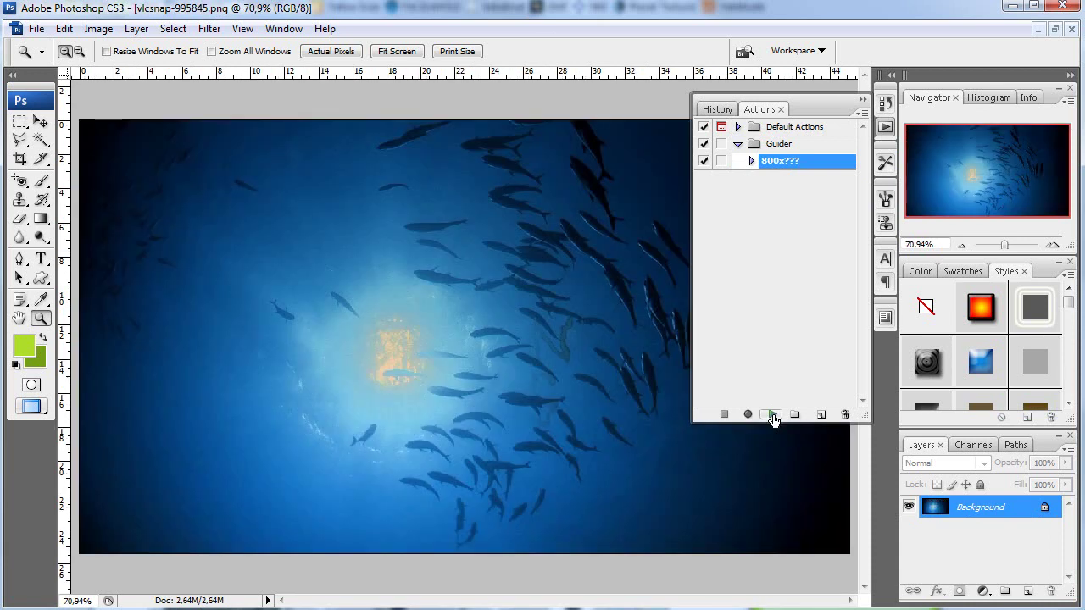
pyautogui.click(773, 415)
pyautogui.hotkey('ctrl', 'Tab')
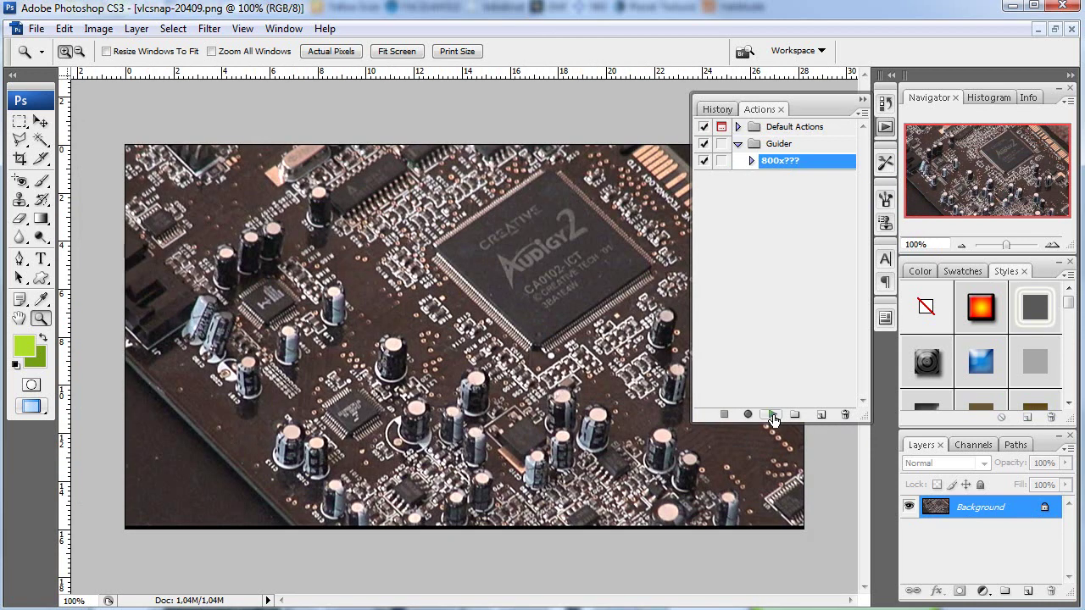
pyautogui.hotkey('ctrl', 'Tab')
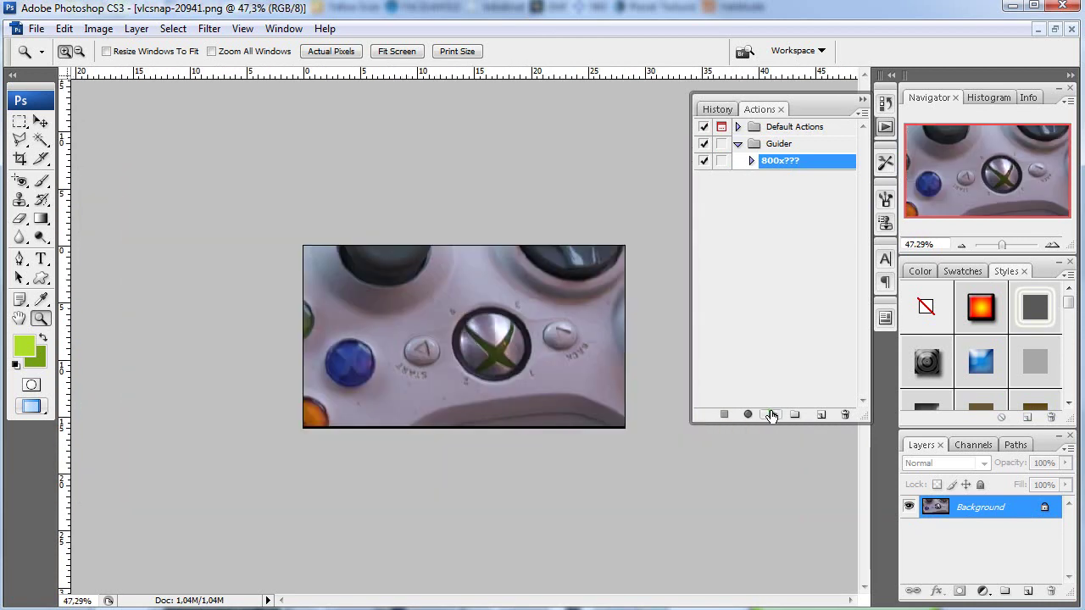
# - Fit the controller, cartoon, microphone and fish images to the window, ending on the circuit board
pyautogui.hotkey('ctrl', '0')
pyautogui.hotkey('ctrl', 'Tab')
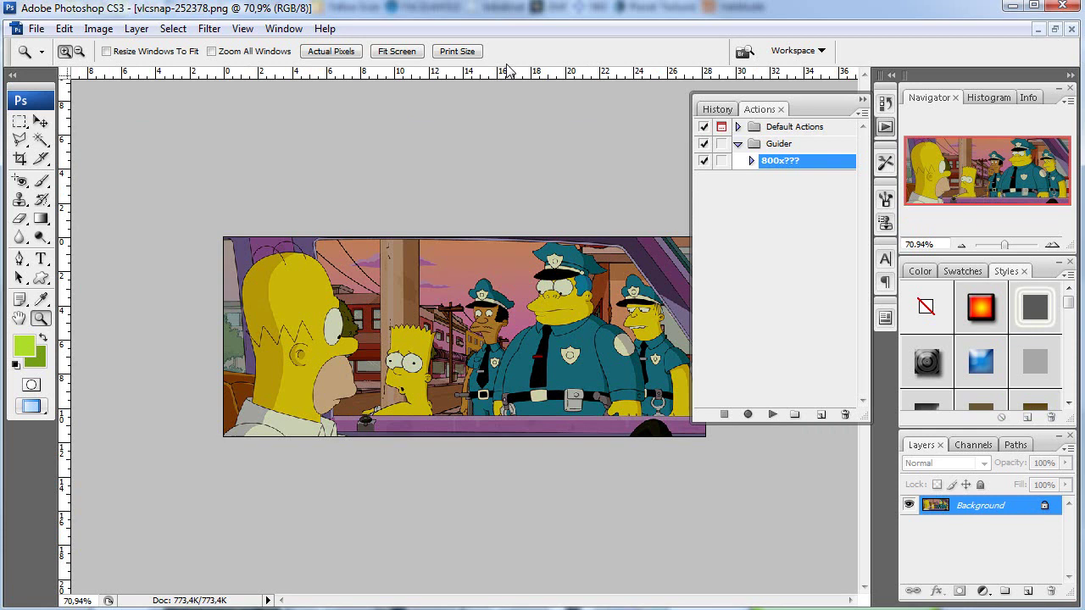
pyautogui.hotkey('ctrl', '0')
pyautogui.hotkey('ctrl', 'Tab')
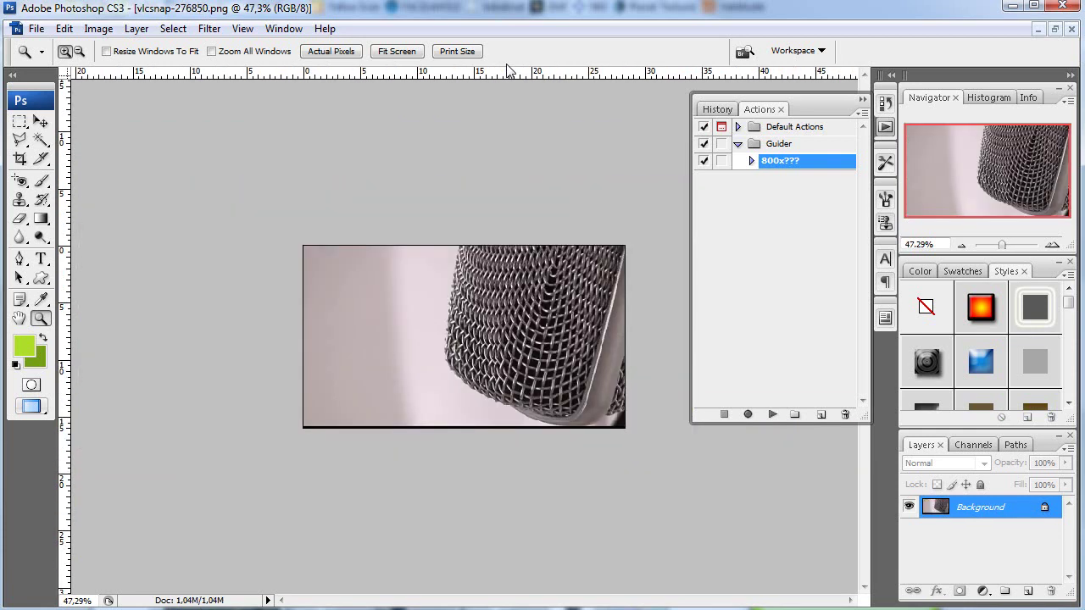
pyautogui.hotkey('ctrl', '0')
pyautogui.hotkey('ctrl', 'Tab')
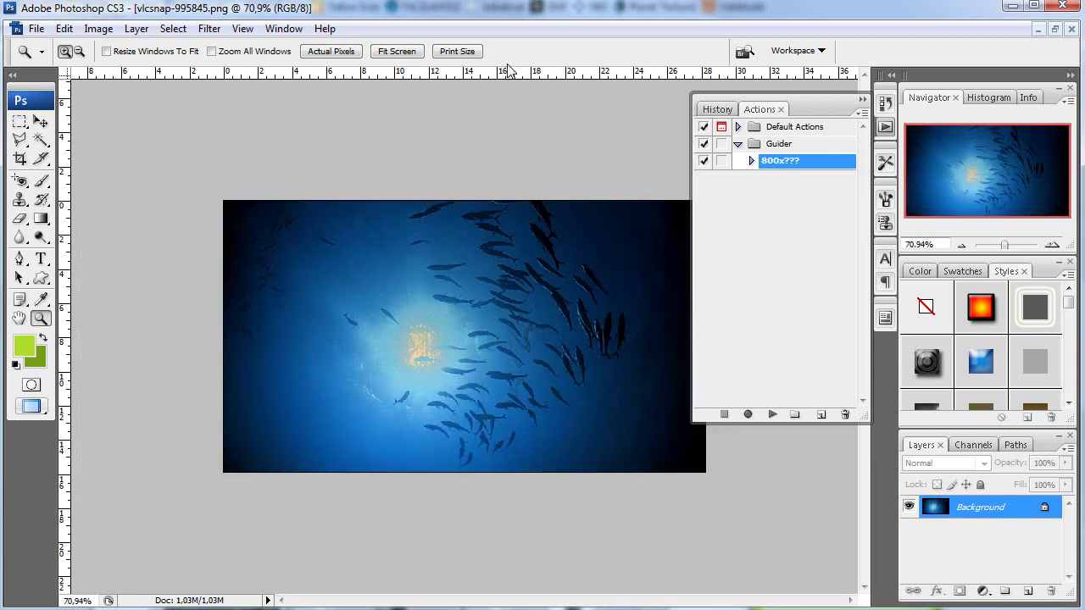
pyautogui.hotkey('ctrl', '0')
pyautogui.hotkey('ctrl', 'Tab')
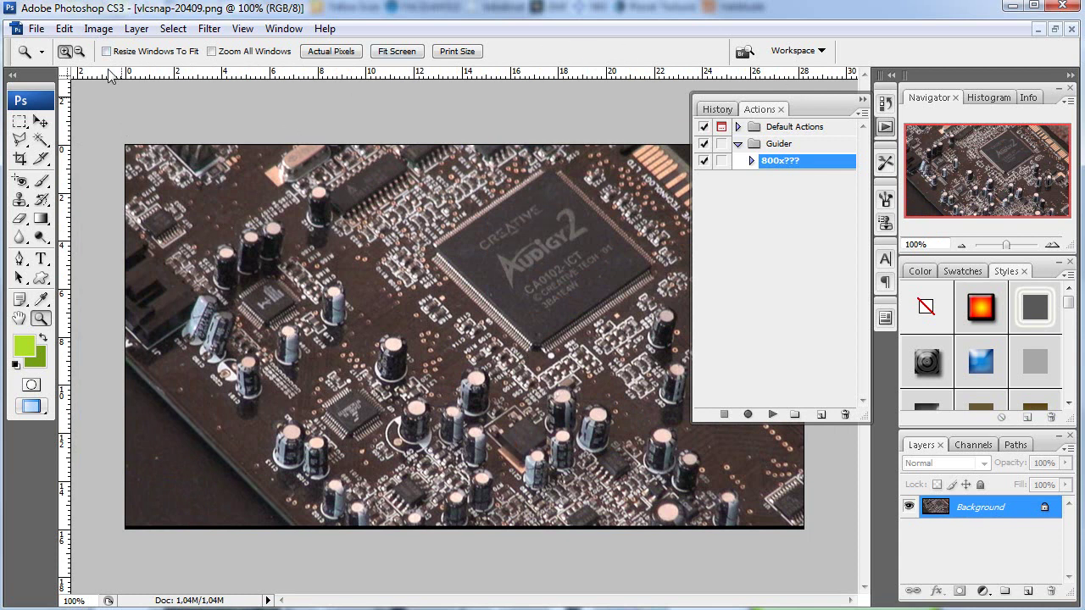
# - Open Automate > Batch with set Guider, action 800x??? and source Opened Files
pyautogui.click(37, 30)
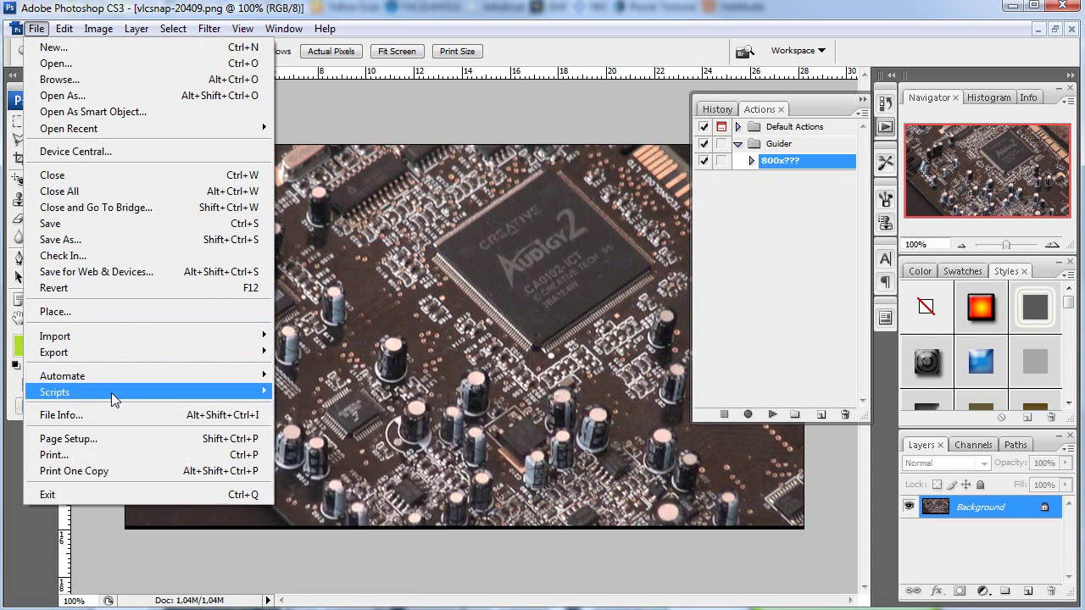
pyautogui.moveTo(62, 376)
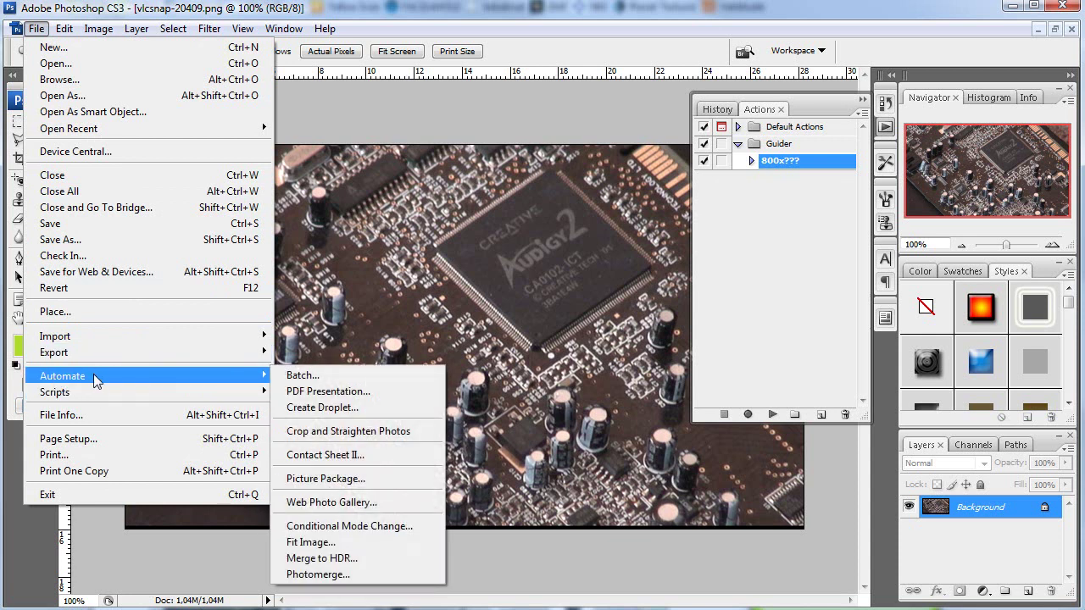
pyautogui.click(396, 375)
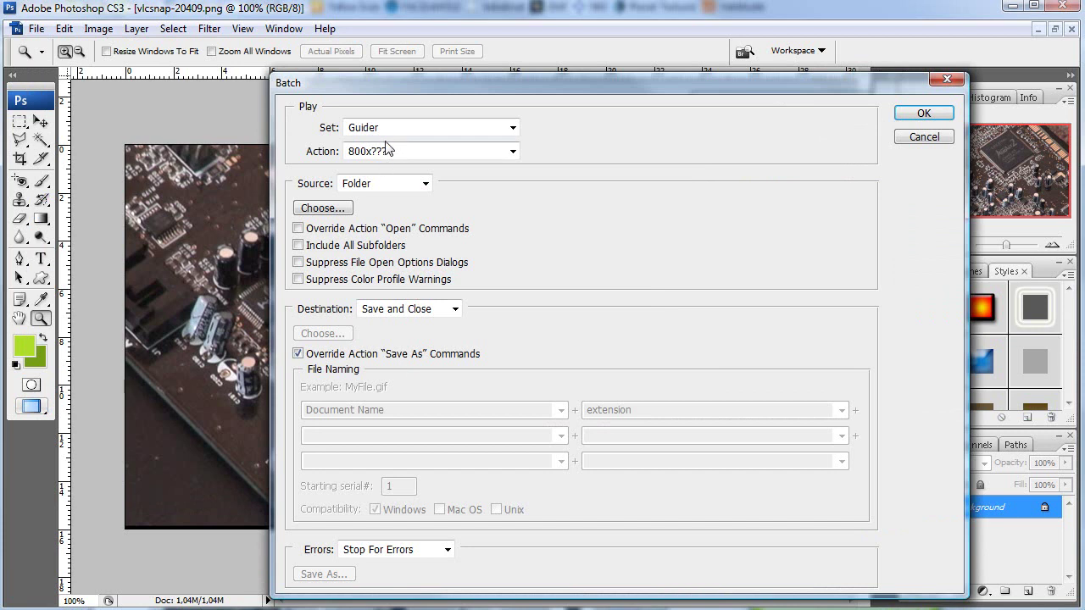
pyautogui.click(400, 151)
pyautogui.click(389, 168)
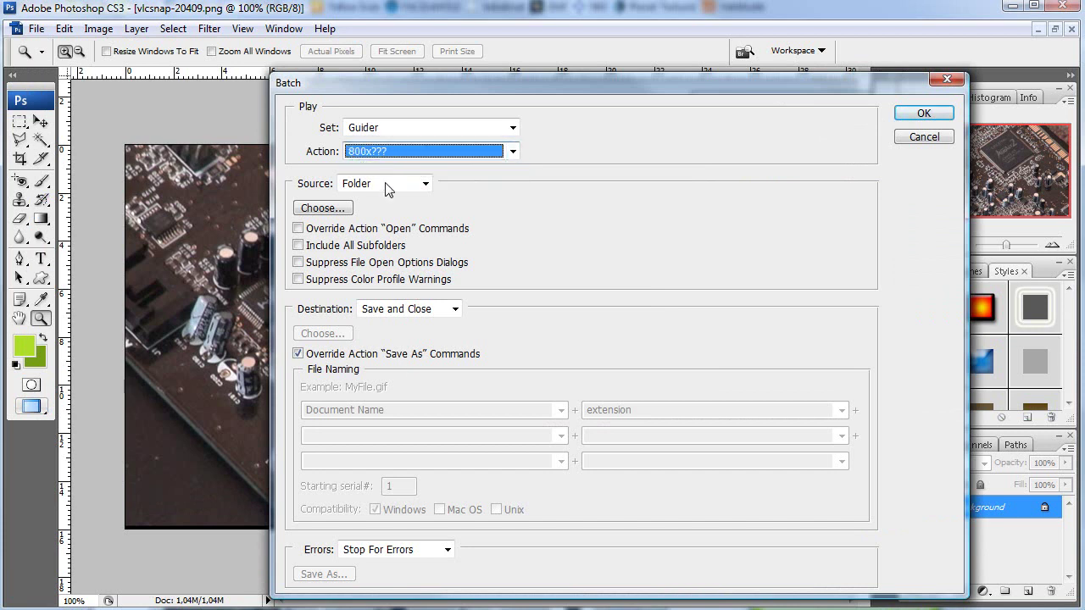
pyautogui.click(415, 151)
pyautogui.click(379, 169)
pyautogui.click(423, 183)
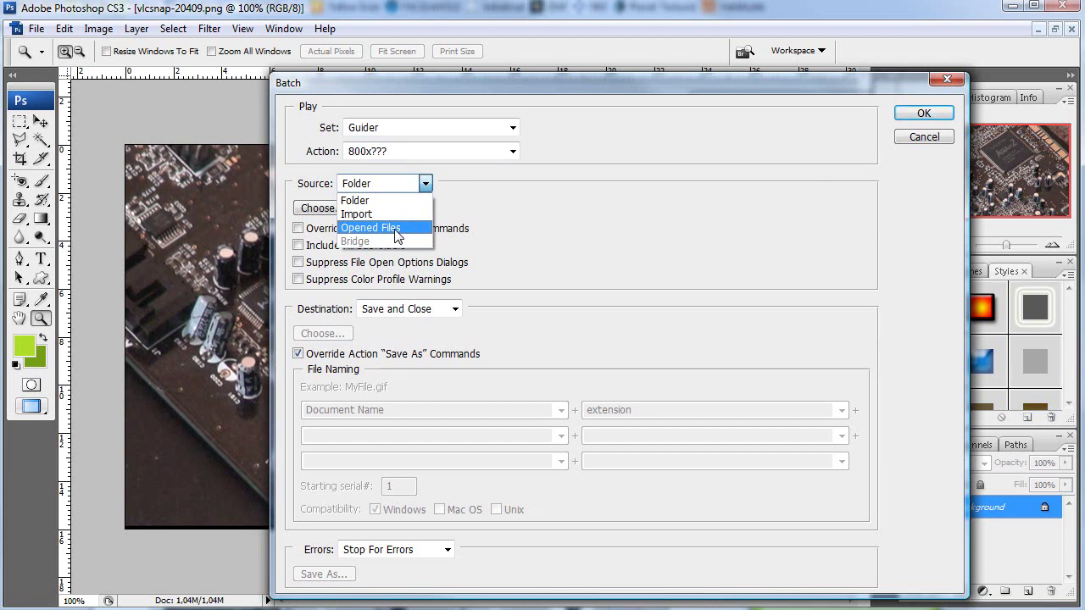
pyautogui.click(395, 229)
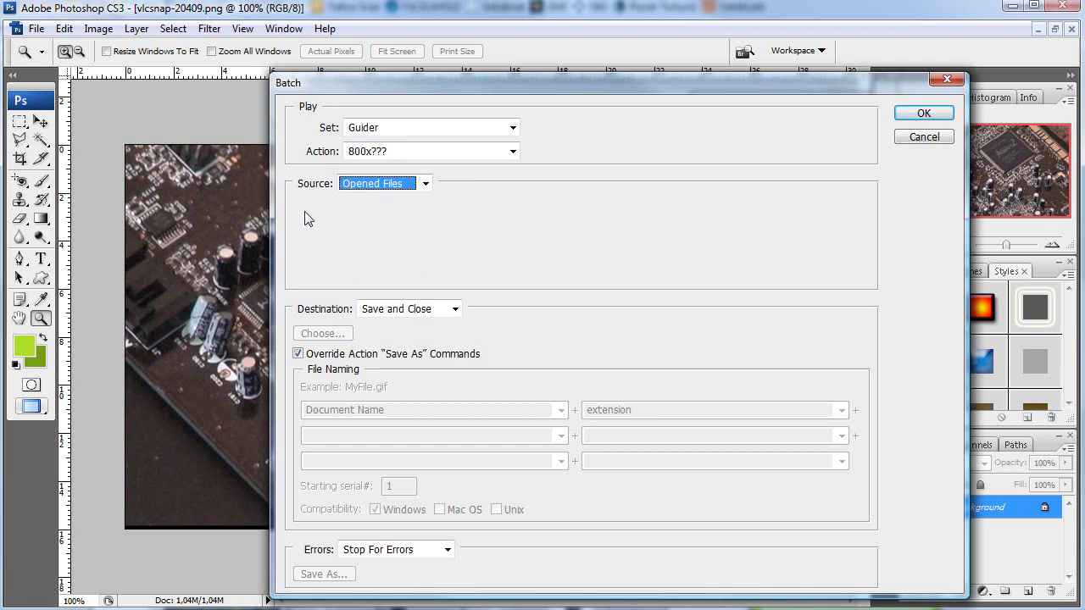
# - Confirm the Batch dialog to run 800x??? on all opened files
pyautogui.click(917, 118)
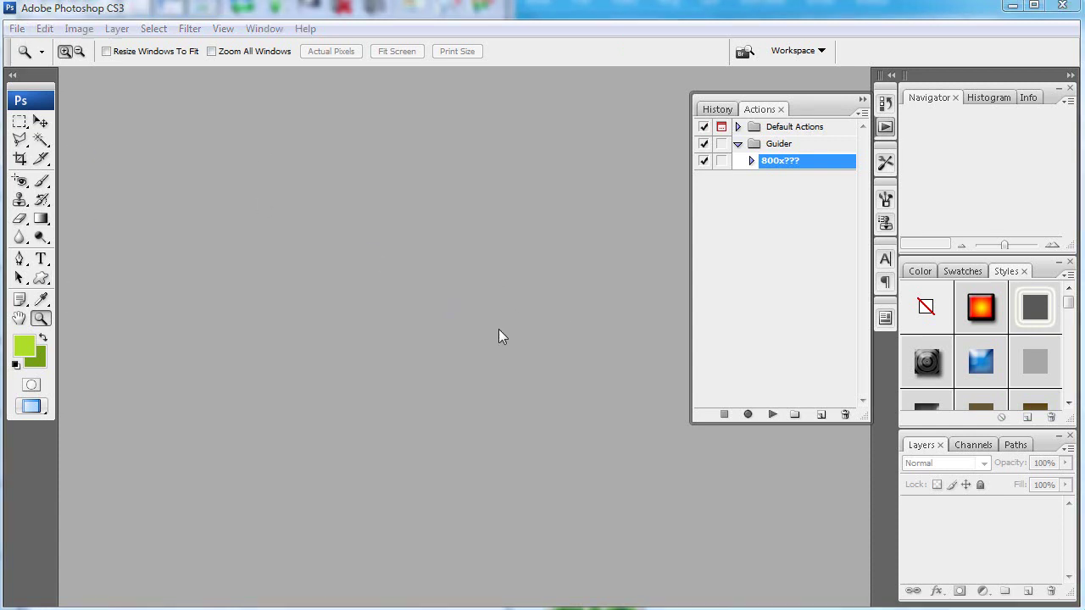
# - Open vlcsnap-14217.png from the Bilder folder and collapse the Actions panel
pyautogui.doubleClick(575, 333)
pyautogui.click(555, 407)
pyautogui.scroll(-1, 542, 382)
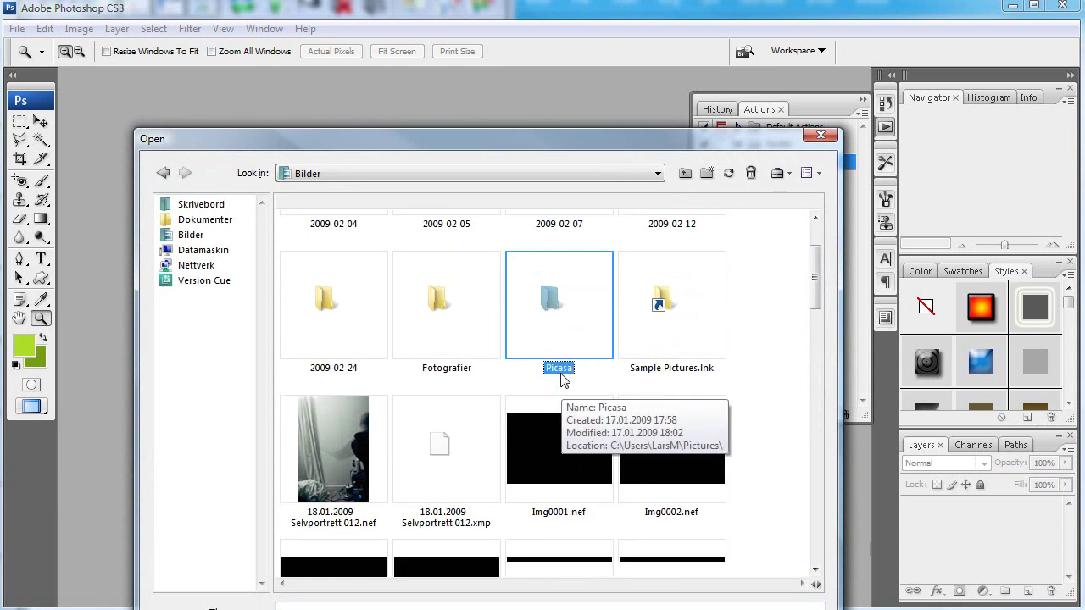
pyautogui.scroll(-2, 472, 393)
pyautogui.scroll(-1, 472, 393)
pyautogui.scroll(-2, 456, 311)
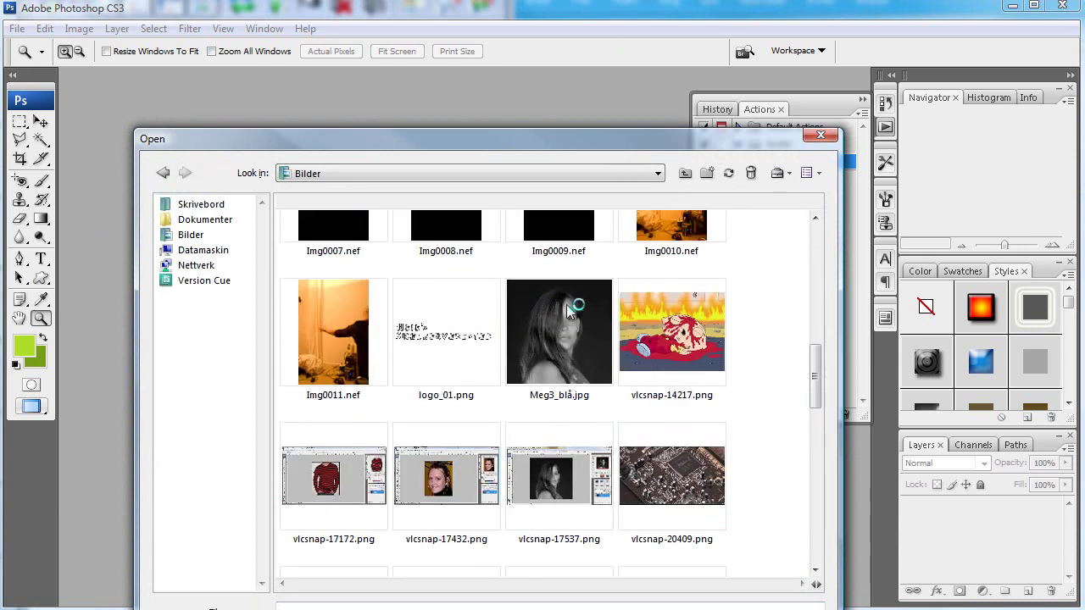
pyautogui.doubleClick(674, 329)
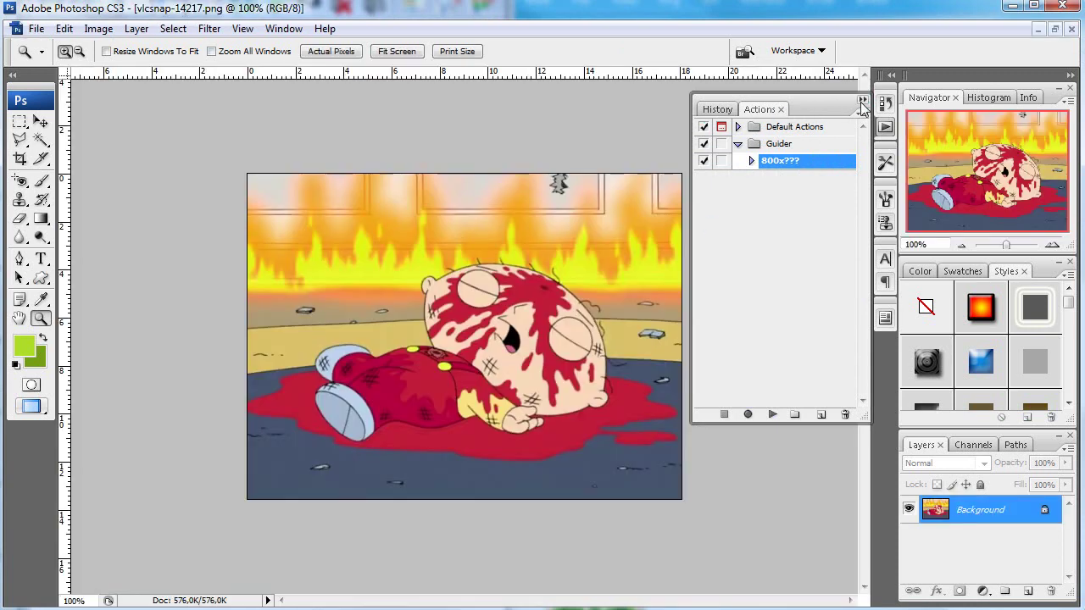
pyautogui.click(863, 100)
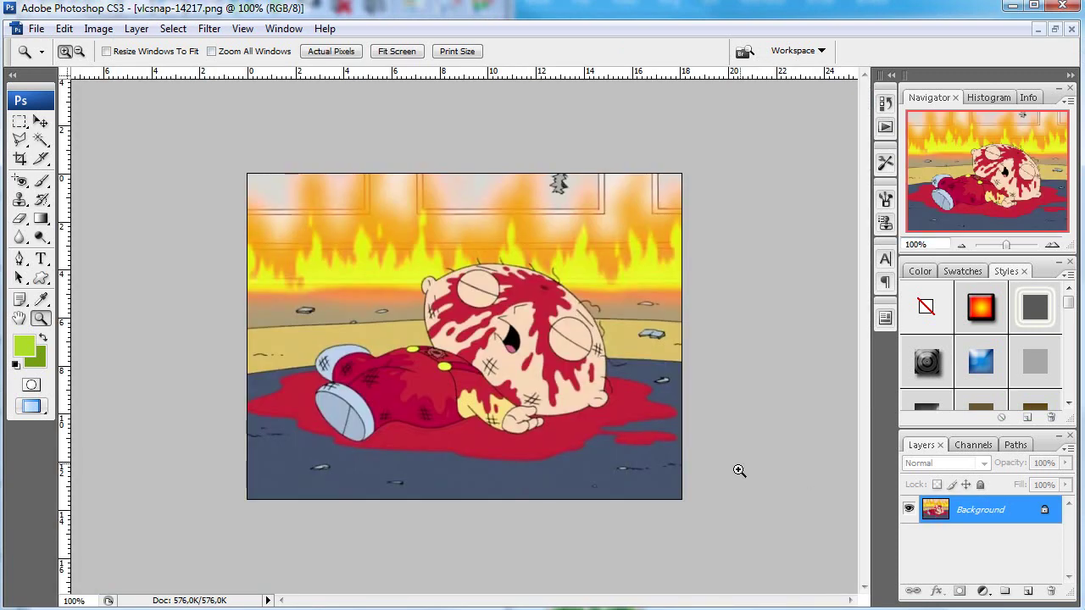
# - Start recording a new action named Copy_bkg in the Guider set
pyautogui.click(885, 129)
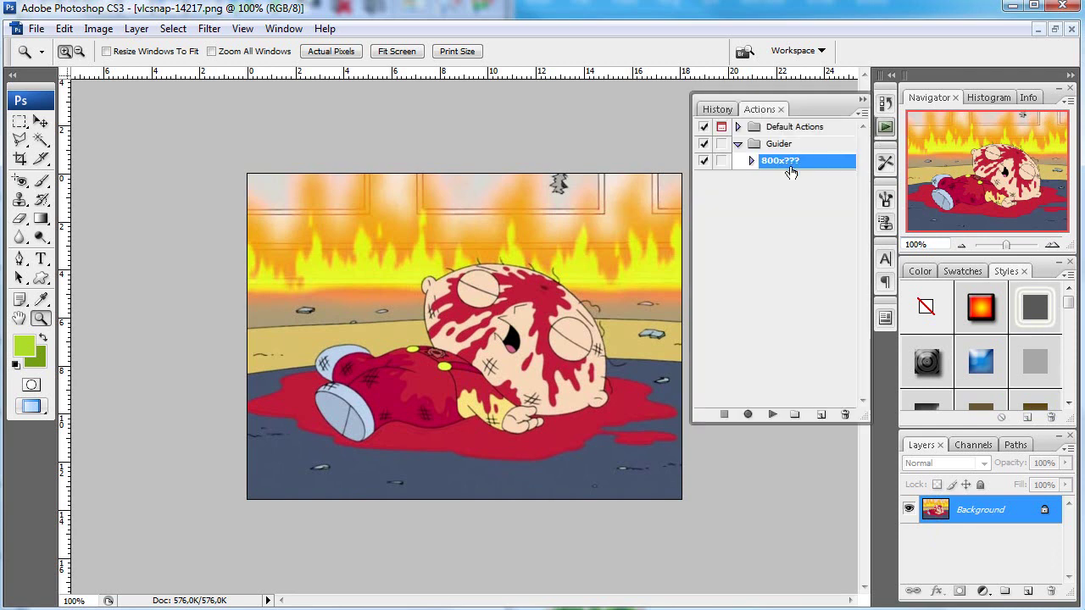
pyautogui.click(821, 415)
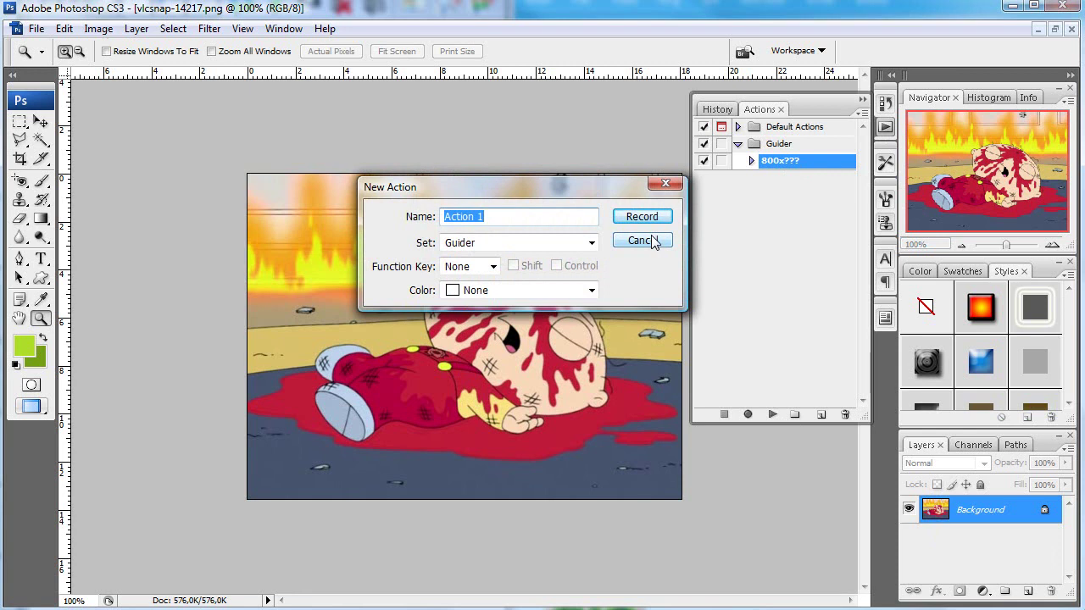
pyautogui.write('Copy_')
pyautogui.write('bkg')
pyautogui.press('Return')
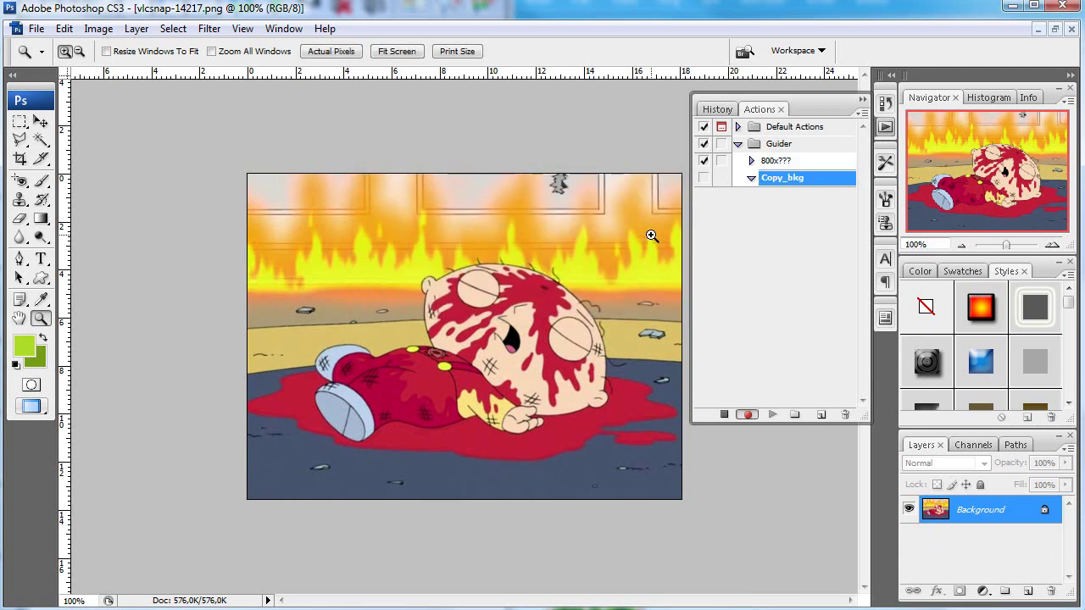
# - Duplicate the Background layer, set it to Multiply at 44% opacity, and stop recording
pyautogui.moveTo(946, 512); pyautogui.dragTo(1028, 591)
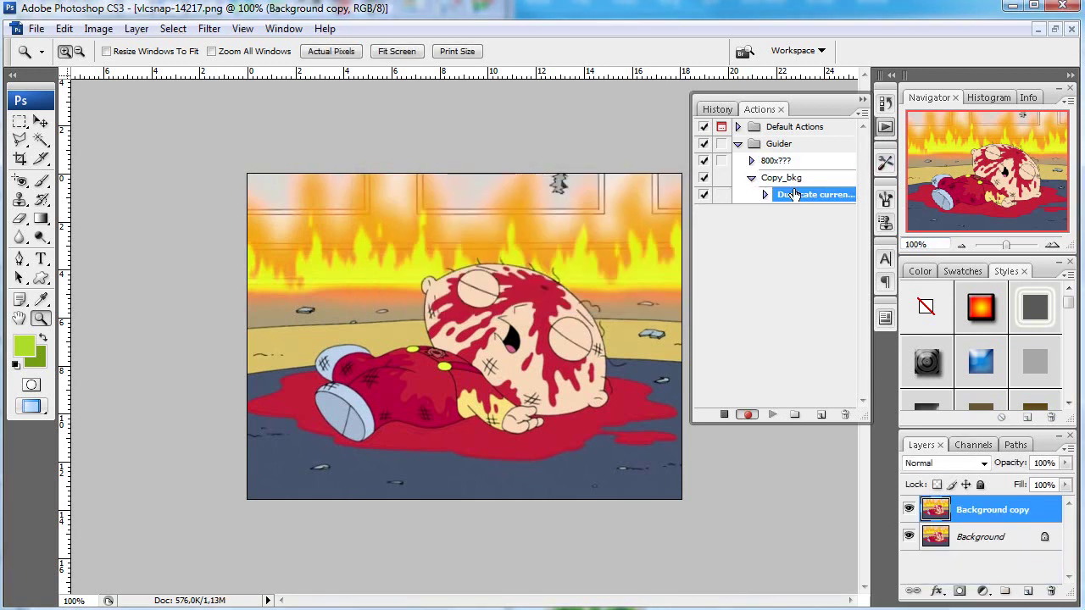
pyautogui.click(948, 463)
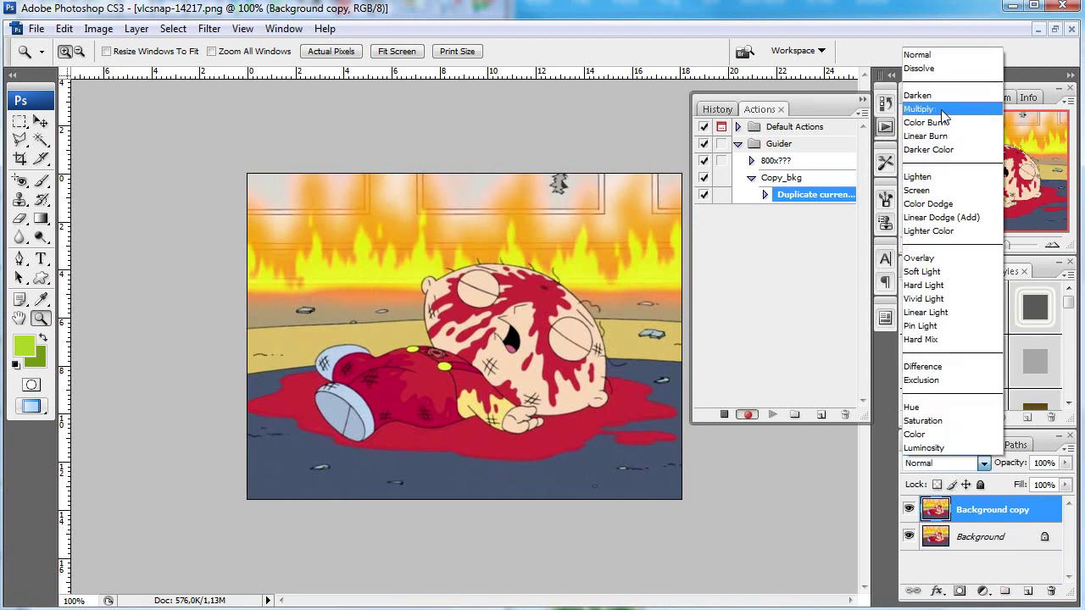
pyautogui.click(943, 109)
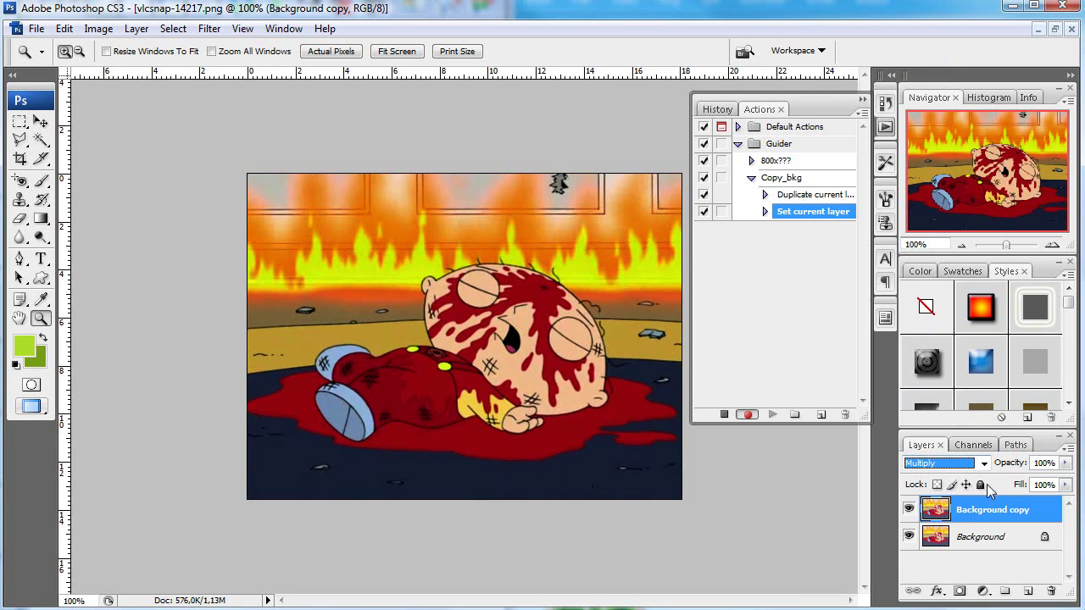
pyautogui.click(1066, 462)
pyautogui.moveTo(1065, 481); pyautogui.dragTo(1017, 481)
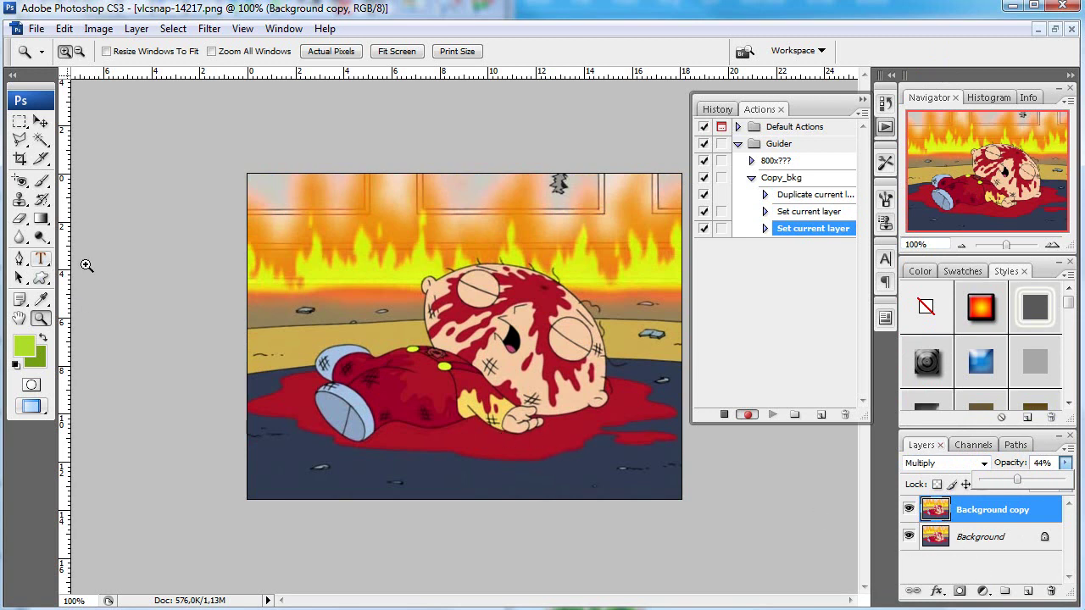
pyautogui.click(724, 415)
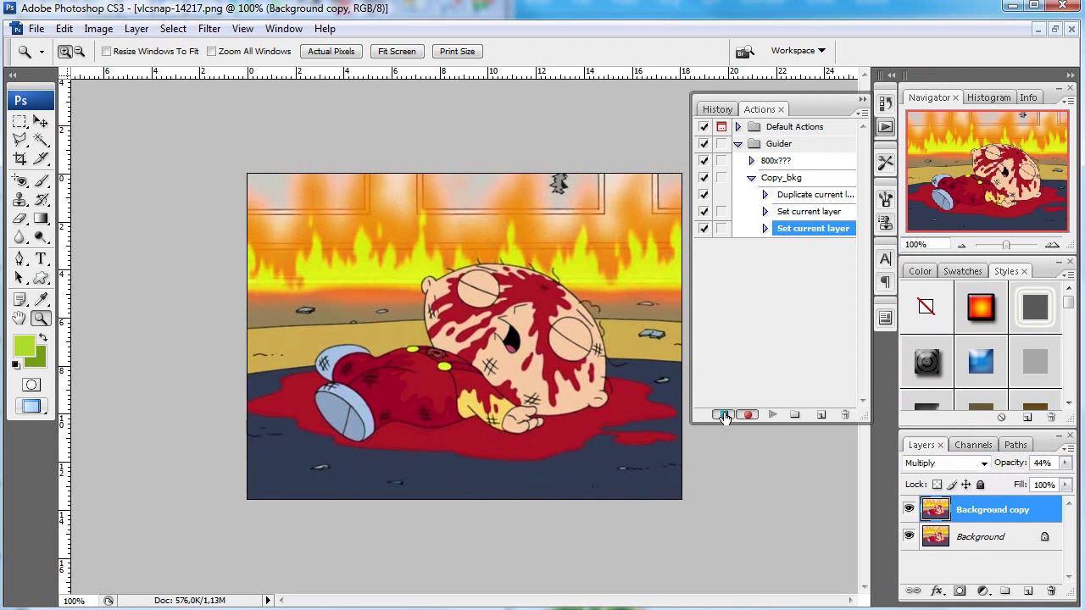
# - Delete the Background copy layer and play the Copy_bkg action to recreate it
pyautogui.moveTo(933, 517); pyautogui.dragTo(1052, 591)
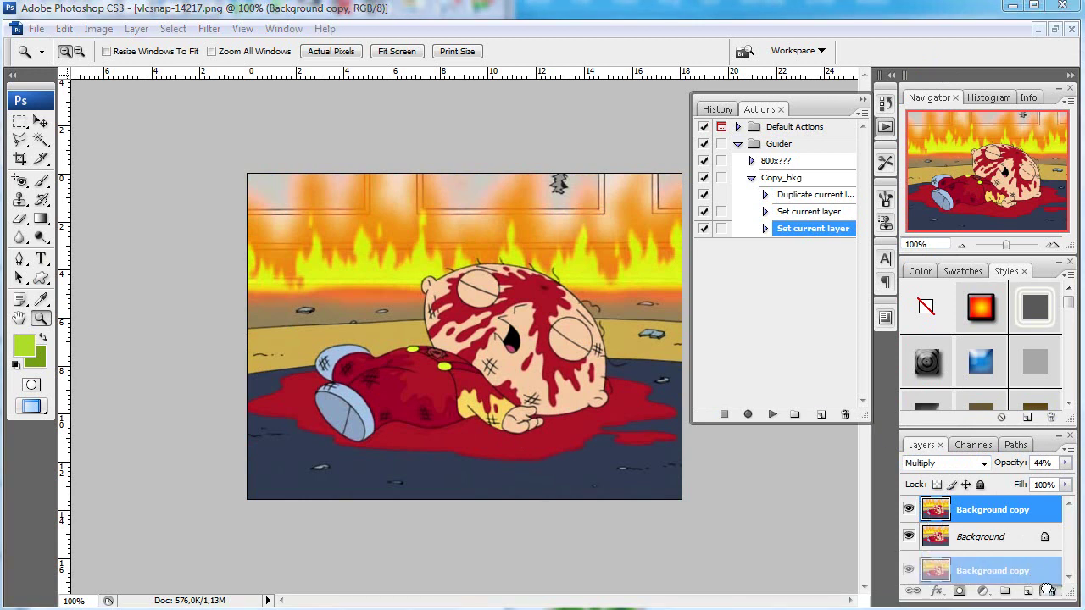
pyautogui.click(751, 177)
pyautogui.click(787, 178)
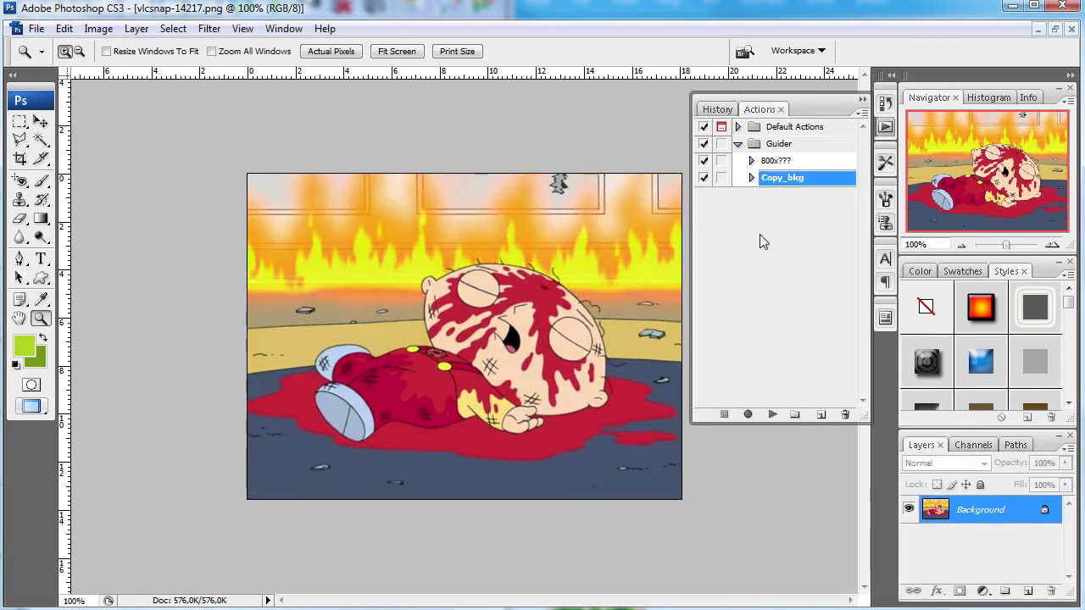
pyautogui.click(772, 415)
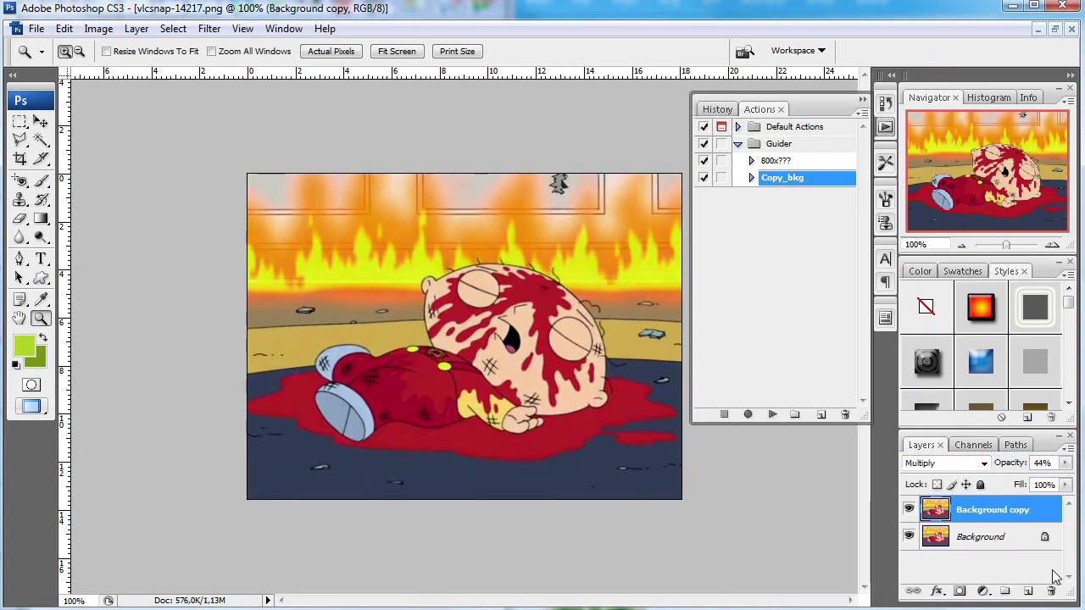